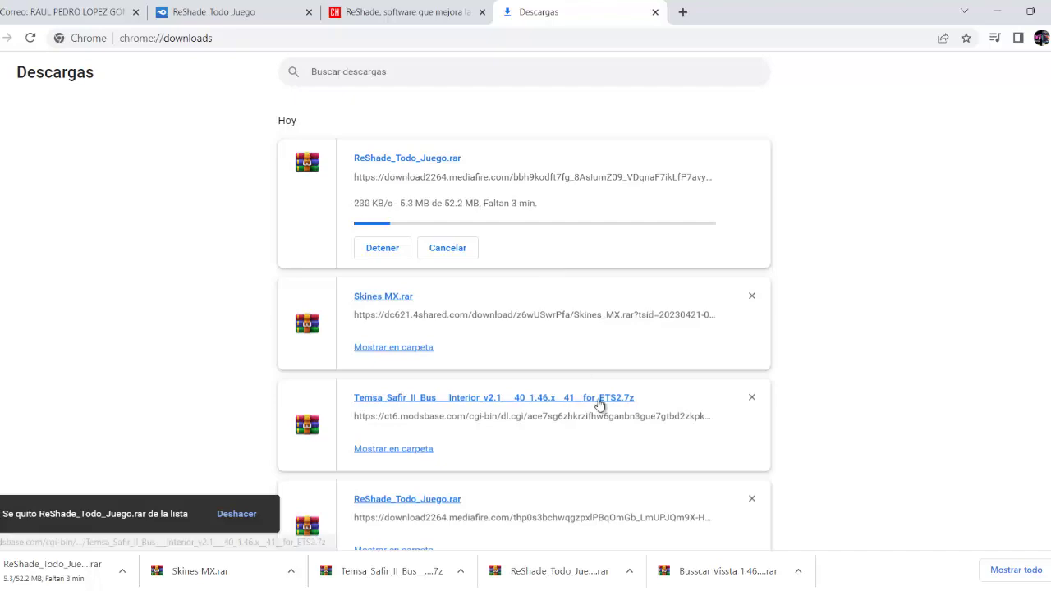
Switch to the ReShade Todo Juego folder in File Explorer and go up two levels to the PROGRAMAS folder
{"action": "mouse_move", "coordinate": [558, 589]}
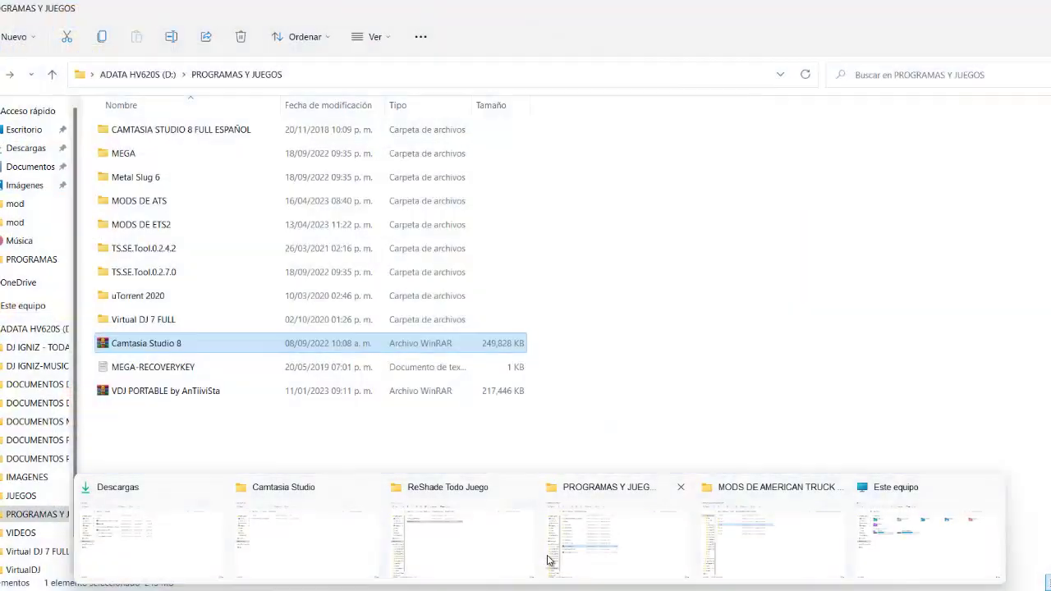
{"action": "mouse_move", "coordinate": [495, 543]}
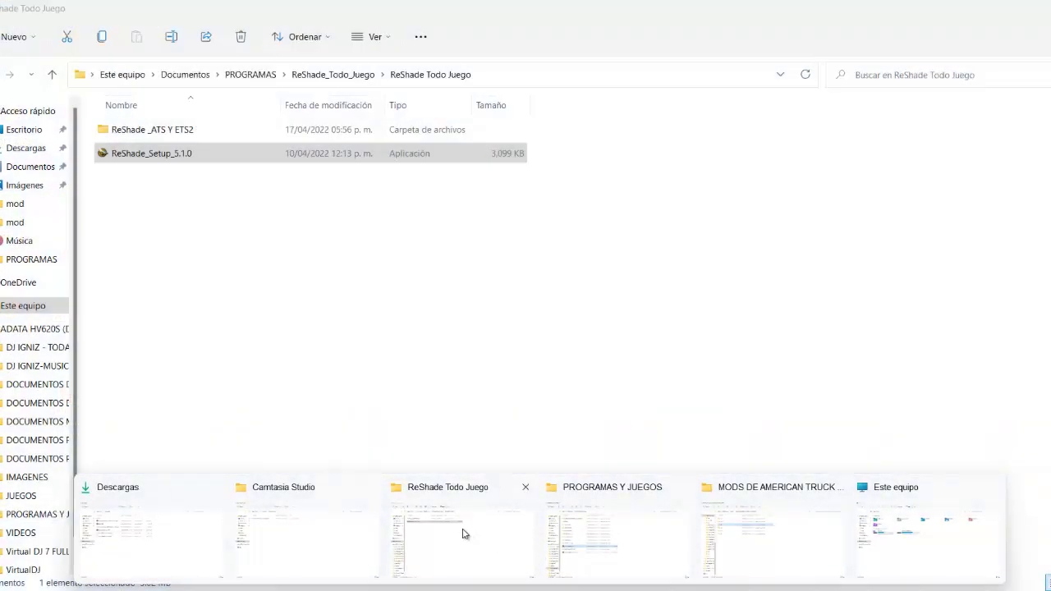
{"action": "left_click", "coordinate": [464, 534]}
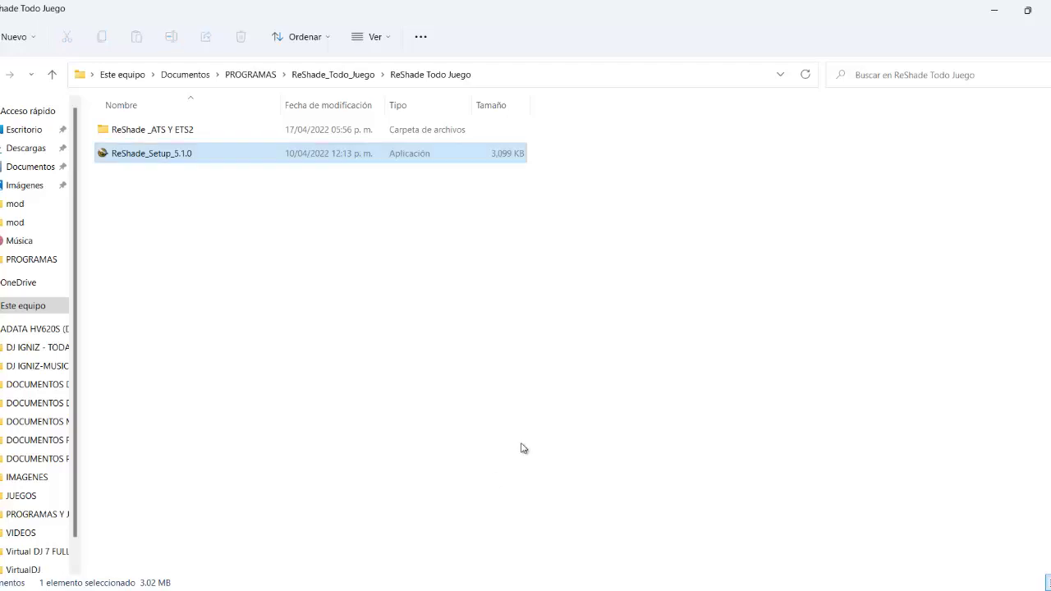
{"action": "key", "text": "BackSpace"}
{"action": "key", "text": "BackSpace"}
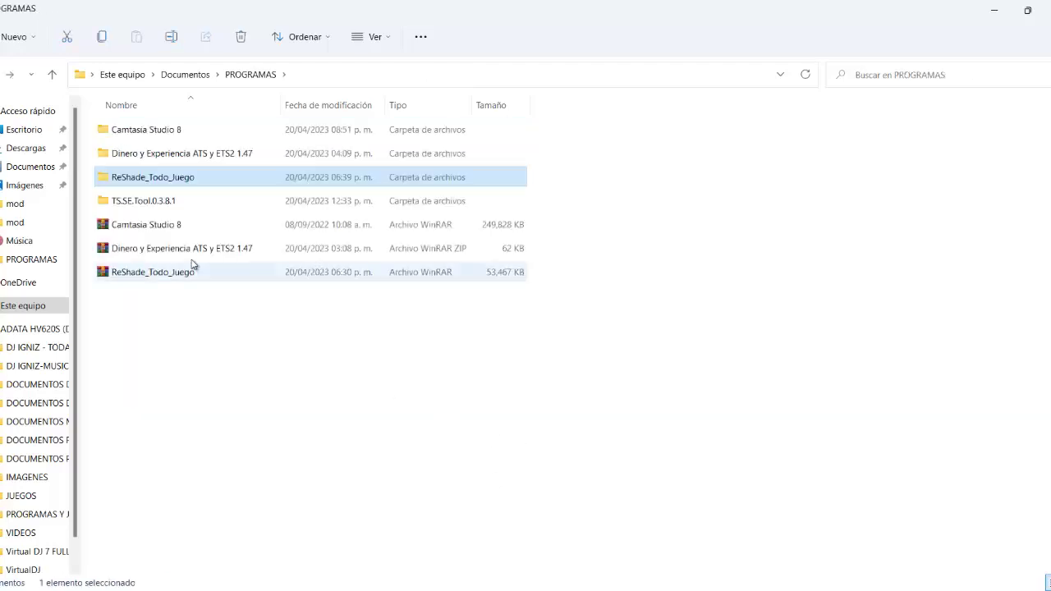
{"action": "left_click", "coordinate": [170, 279]}
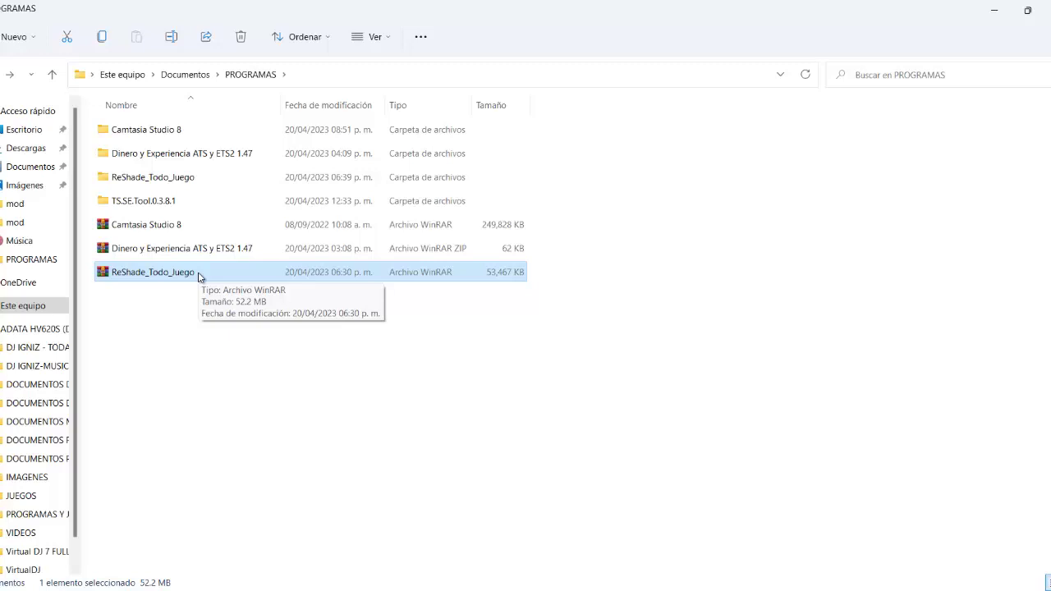
{"action": "right_click", "coordinate": [201, 276]}
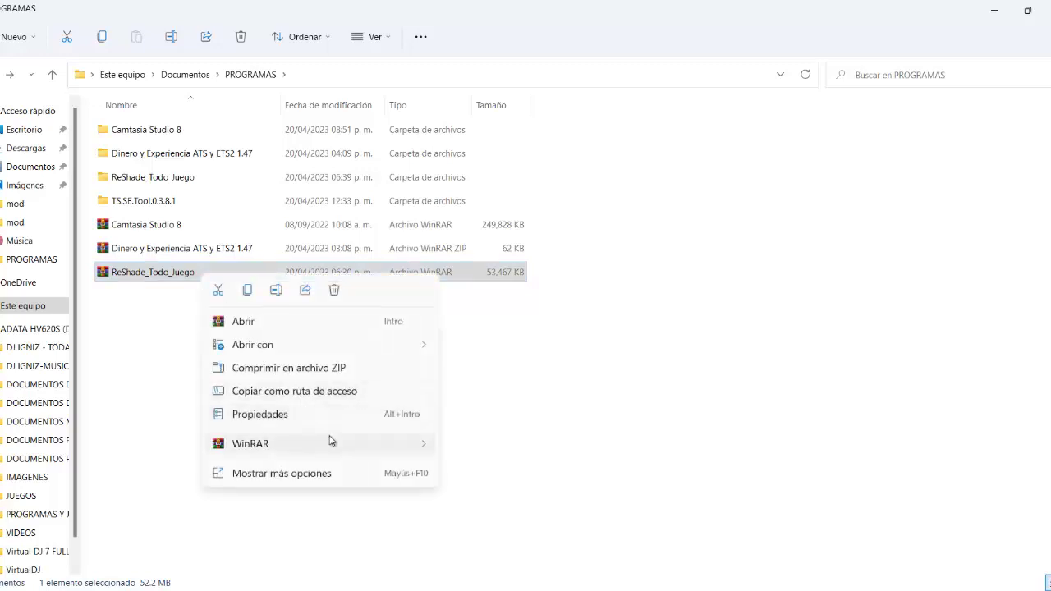
{"action": "mouse_move", "coordinate": [331, 441]}
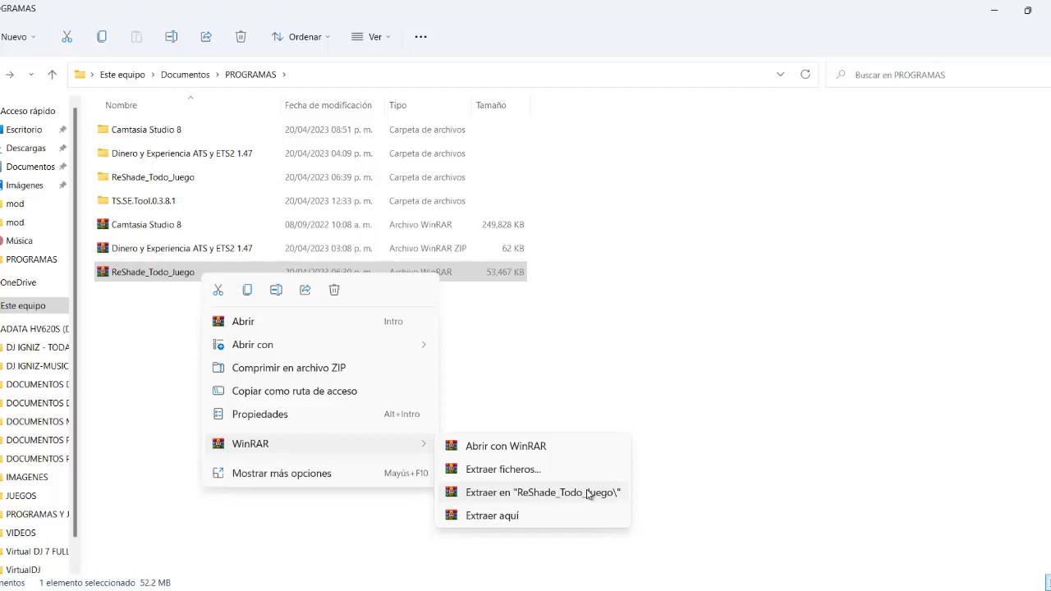
{"action": "left_click", "coordinate": [535, 342]}
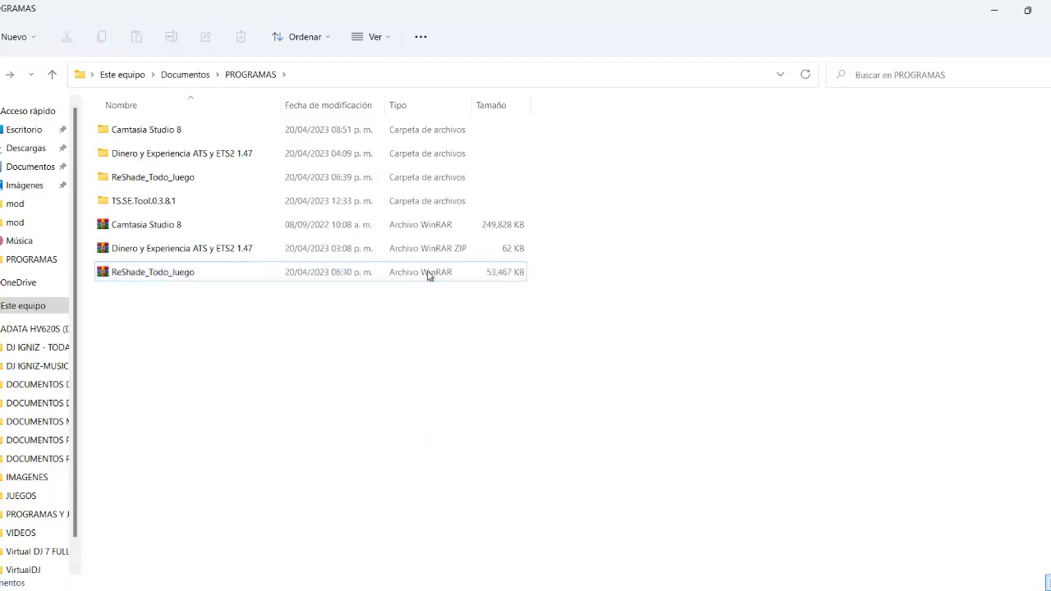
Open the extracted ReShade_Todo_Juego folder and the ReShade Todo Juego folder inside it
{"action": "left_click", "coordinate": [211, 190]}
{"action": "key", "text": "Return"}
{"action": "key", "text": "Down"}
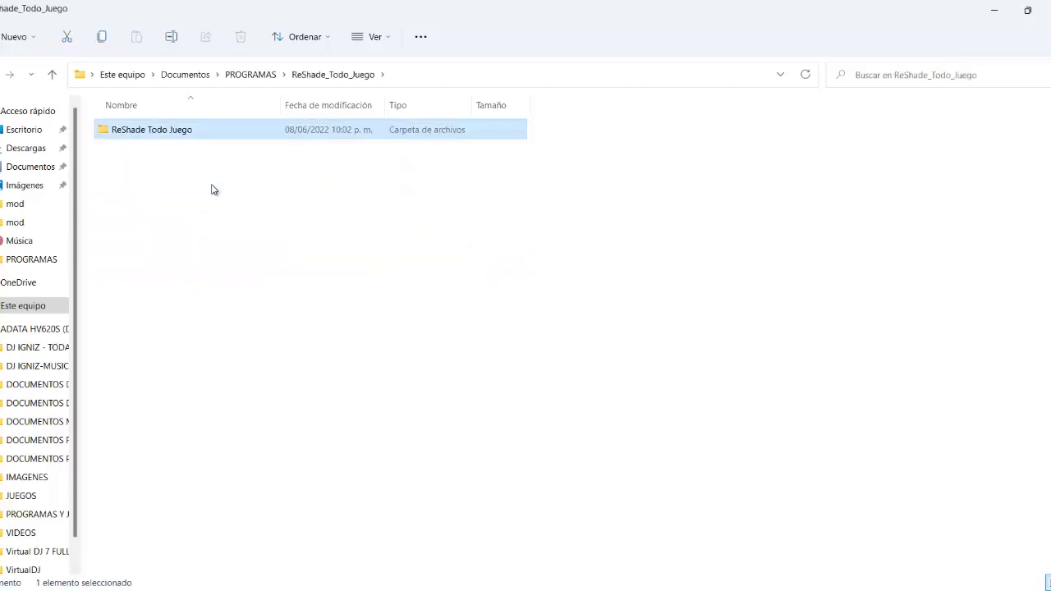
{"action": "key", "text": "Return"}
{"action": "key", "text": "Down"}
{"action": "key", "text": "Down"}
{"action": "key", "text": "Up"}
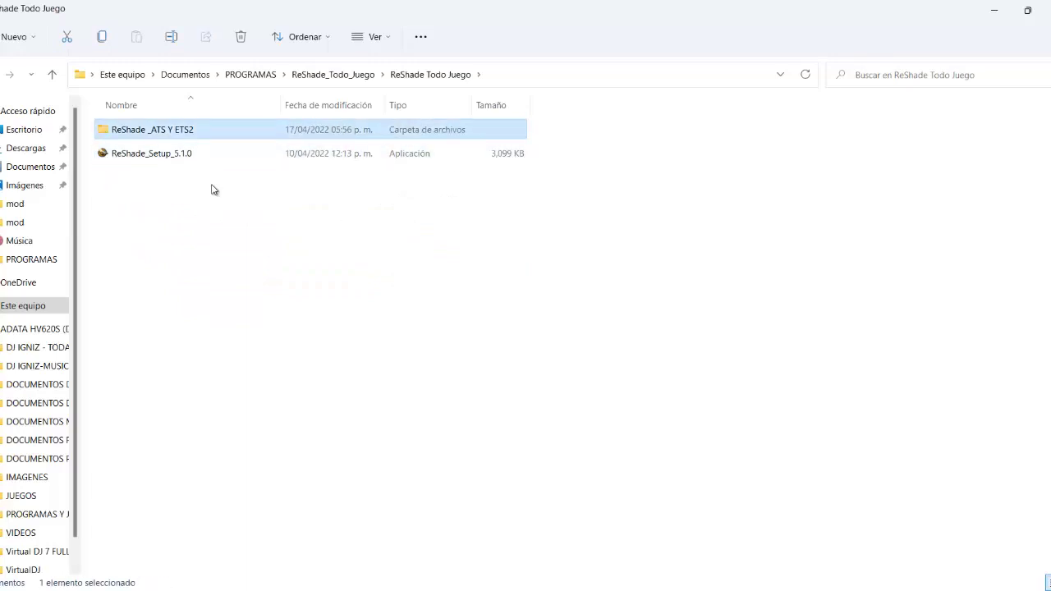
{"action": "key", "text": "Down"}
{"action": "key", "text": "Up"}
{"action": "key", "text": "Down"}
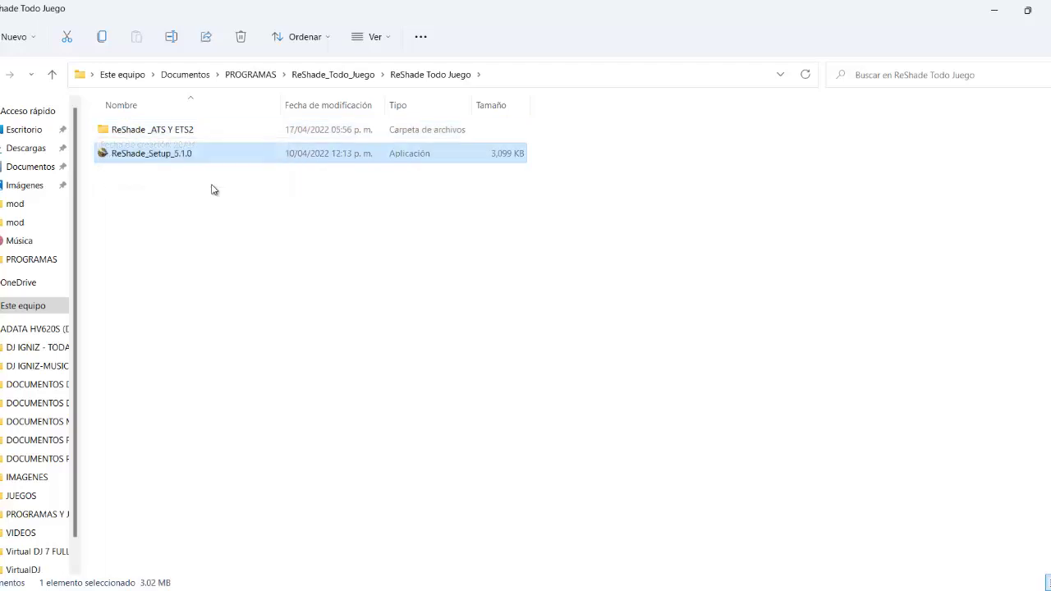
{"action": "key", "text": "Up"}
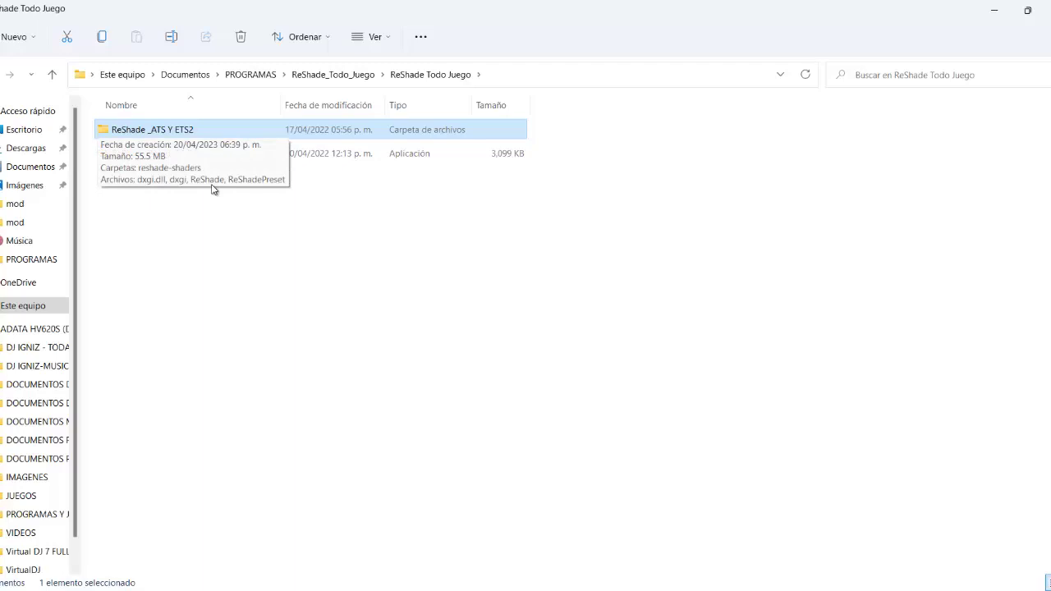
{"action": "key", "text": "Down"}
{"action": "key", "text": "Up"}
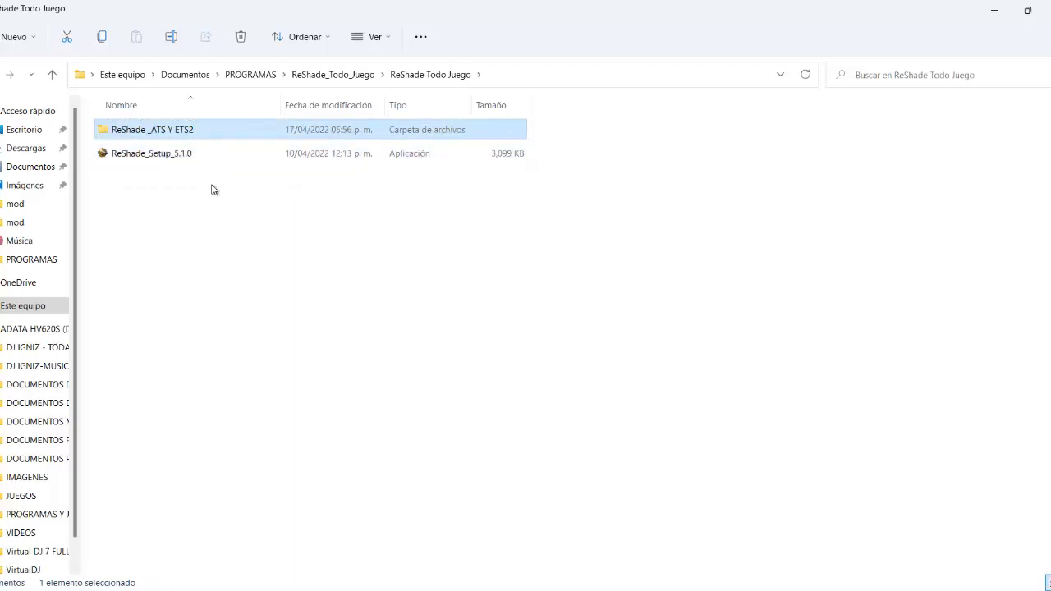
{"action": "key", "text": "Down"}
{"action": "key", "text": "Up"}
{"action": "key", "text": "Down"}
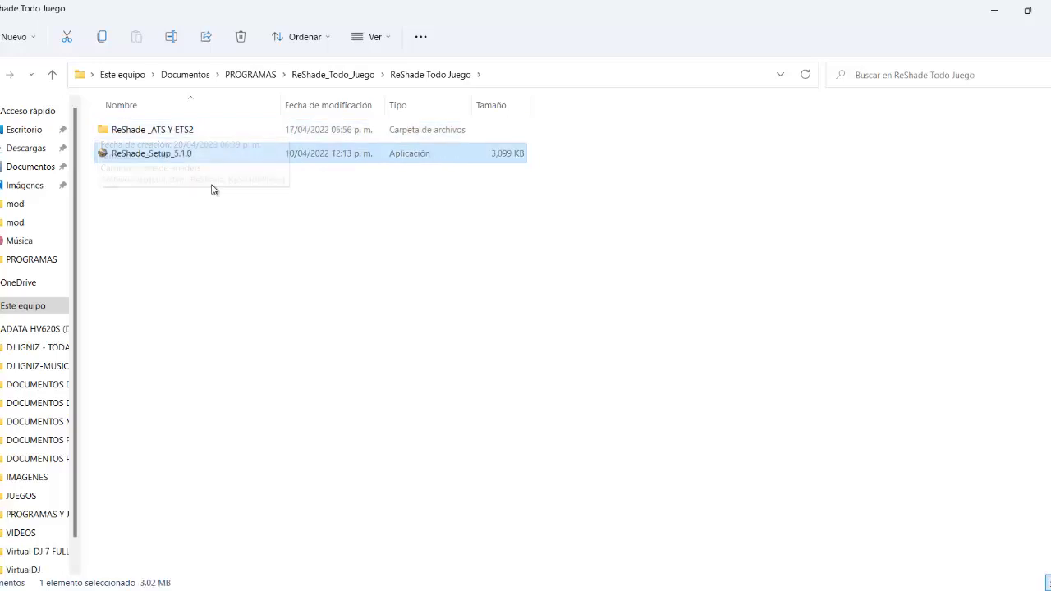
{"action": "key", "text": "Up"}
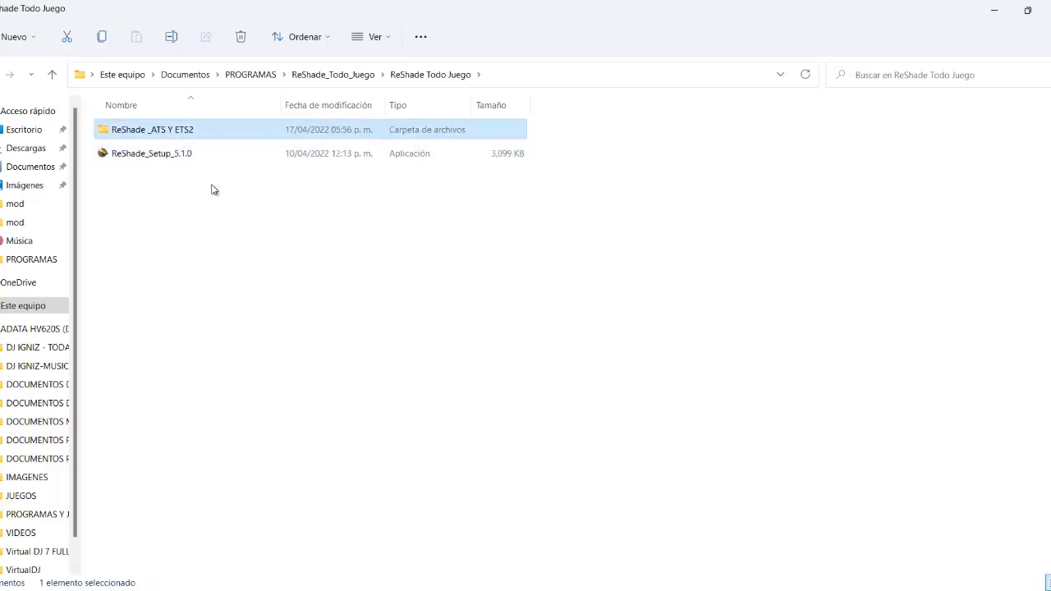
{"action": "key", "text": "Down"}
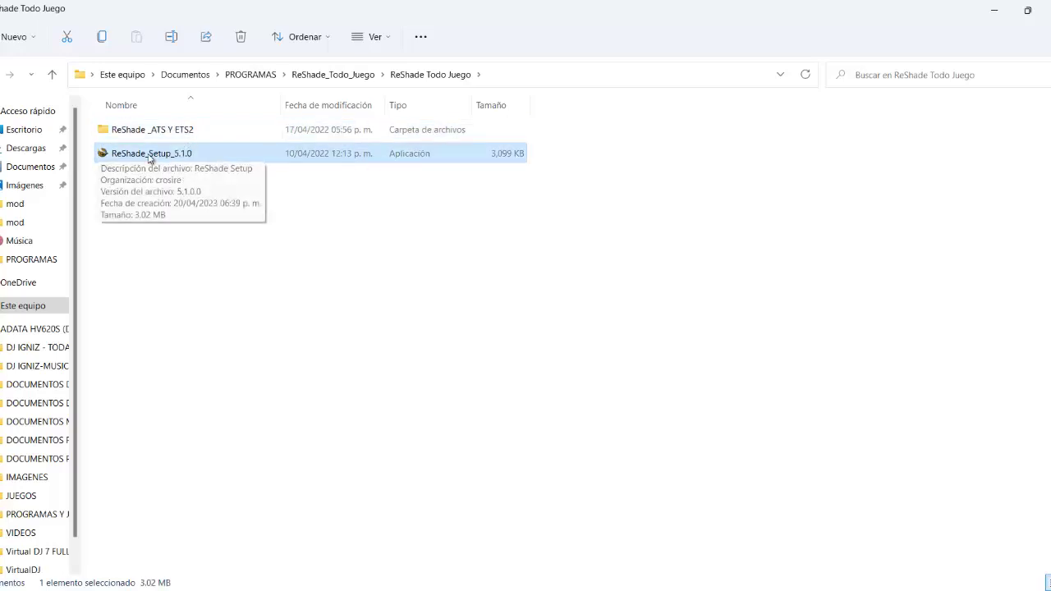
Run the ReShade_Setup_5.1.0 application as administrator
{"action": "left_click", "coordinate": [229, 137]}
{"action": "left_click", "coordinate": [182, 161]}
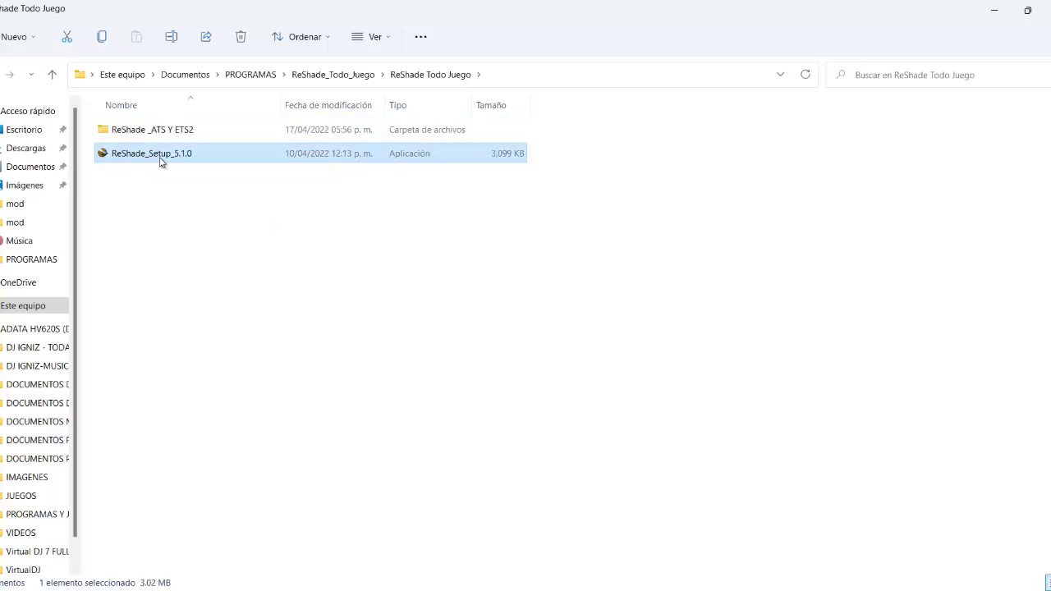
{"action": "right_click", "coordinate": [162, 162]}
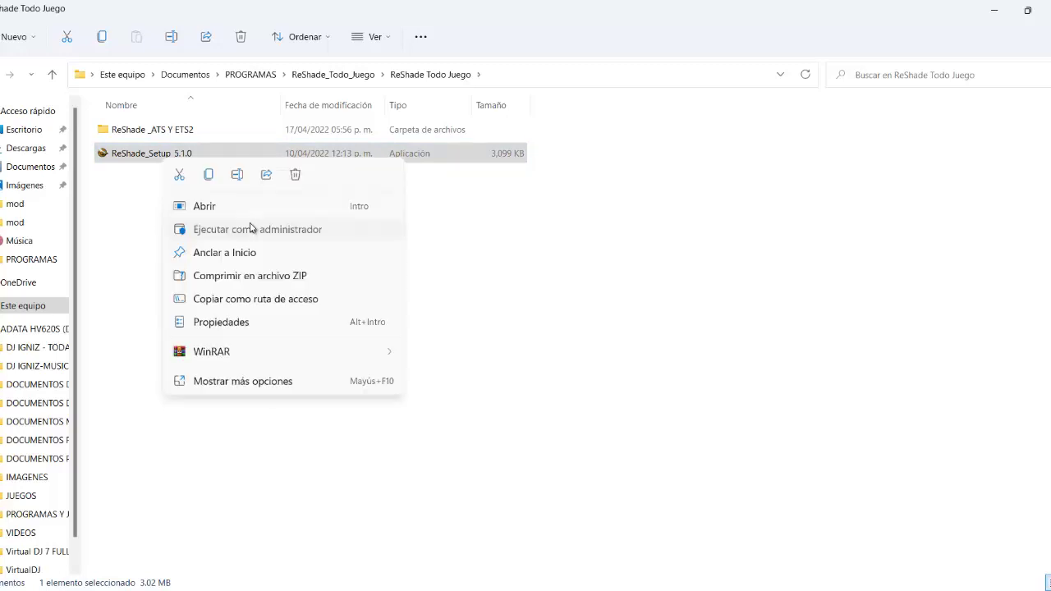
{"action": "left_click", "coordinate": [251, 230]}
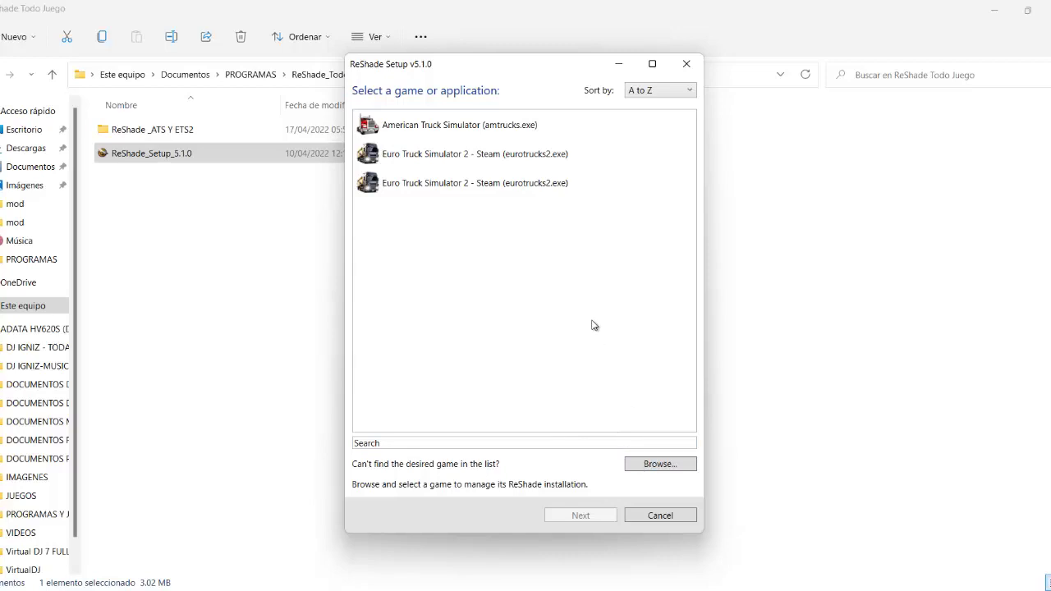
Browse for the game executable, starting in the Archivos de programa (x86) folder on the OS (C:) drive
{"action": "left_click", "coordinate": [645, 465]}
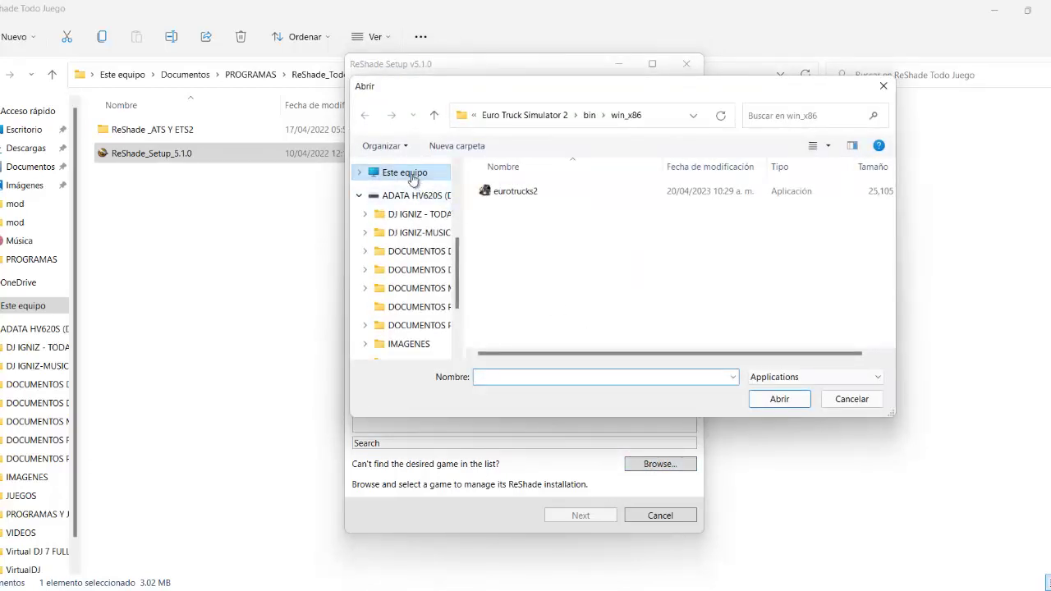
{"action": "left_click", "coordinate": [413, 176]}
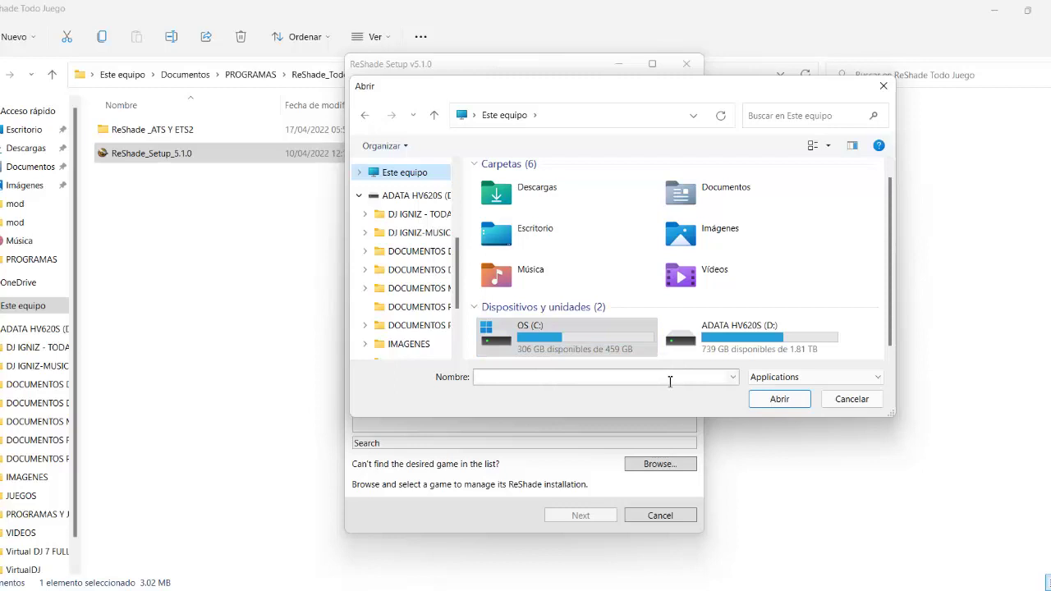
{"action": "double_click", "coordinate": [622, 347]}
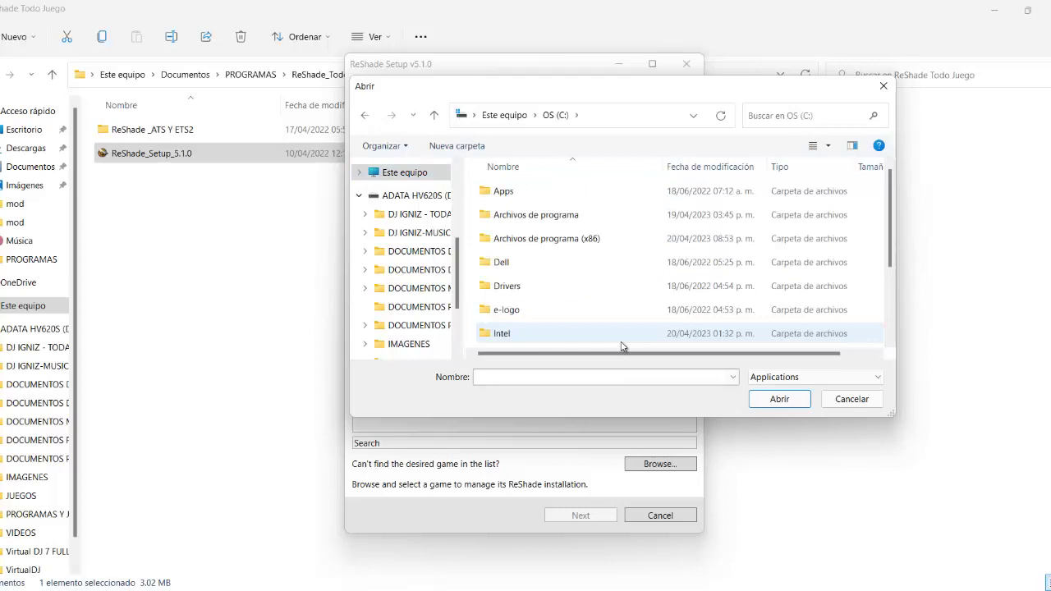
{"action": "key", "text": "Down"}
{"action": "key", "text": "Down"}
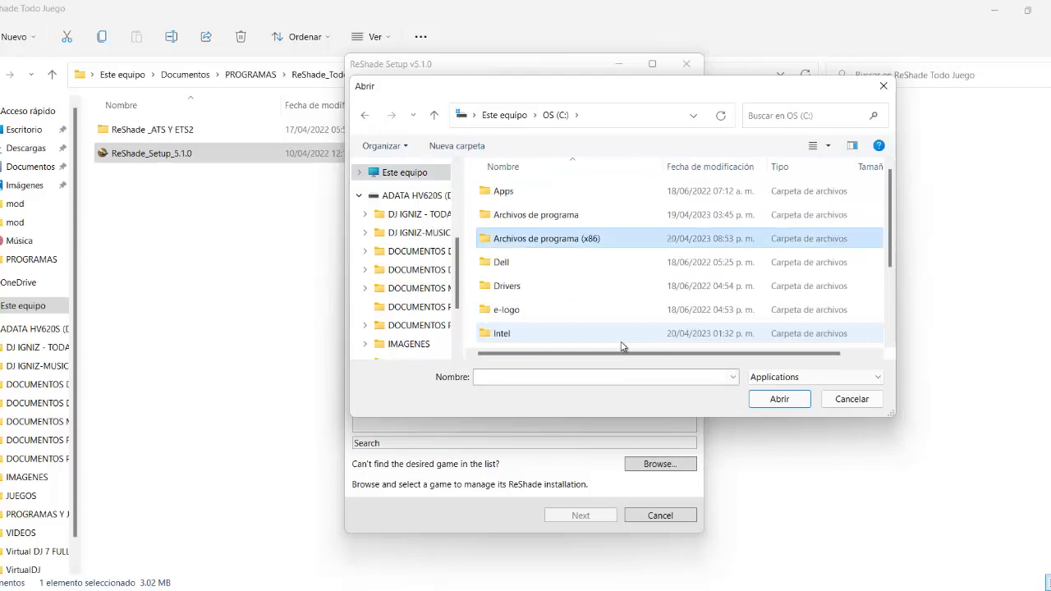
{"action": "key", "text": "Return"}
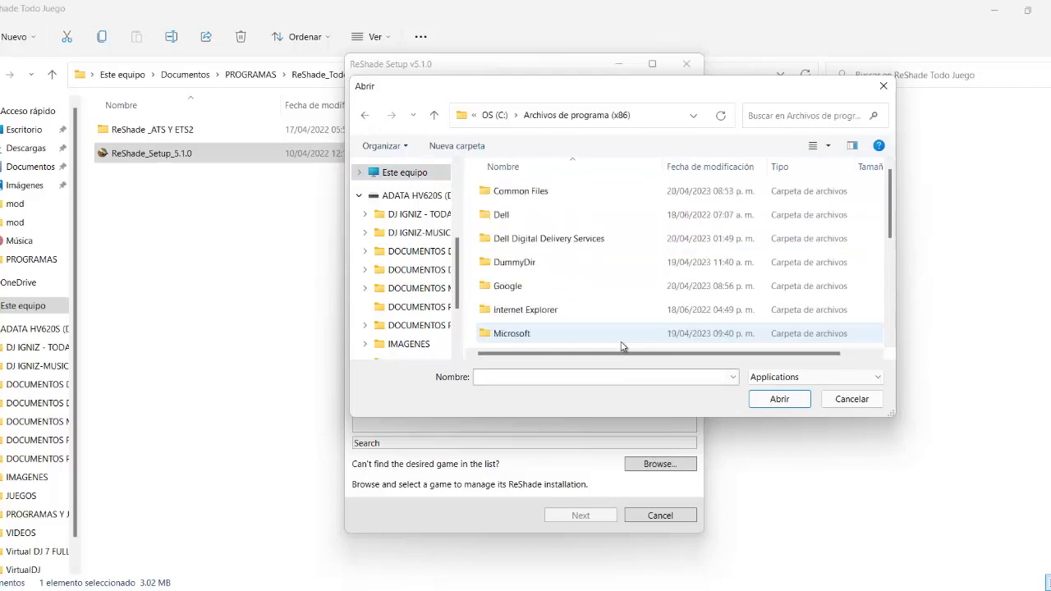
Open the Steam folder inside Archivos de programa (x86)
{"action": "key", "text": "Down"}
{"action": "key", "text": "Down"}
{"action": "key", "text": "Down"}
{"action": "key", "text": "Down"}
{"action": "key", "text": "Down"}
{"action": "key", "text": "Down"}
{"action": "key", "text": "Down"}
{"action": "key", "text": "Down"}
{"action": "key", "text": "Down"}
{"action": "key", "text": "Down"}
{"action": "key", "text": "Down"}
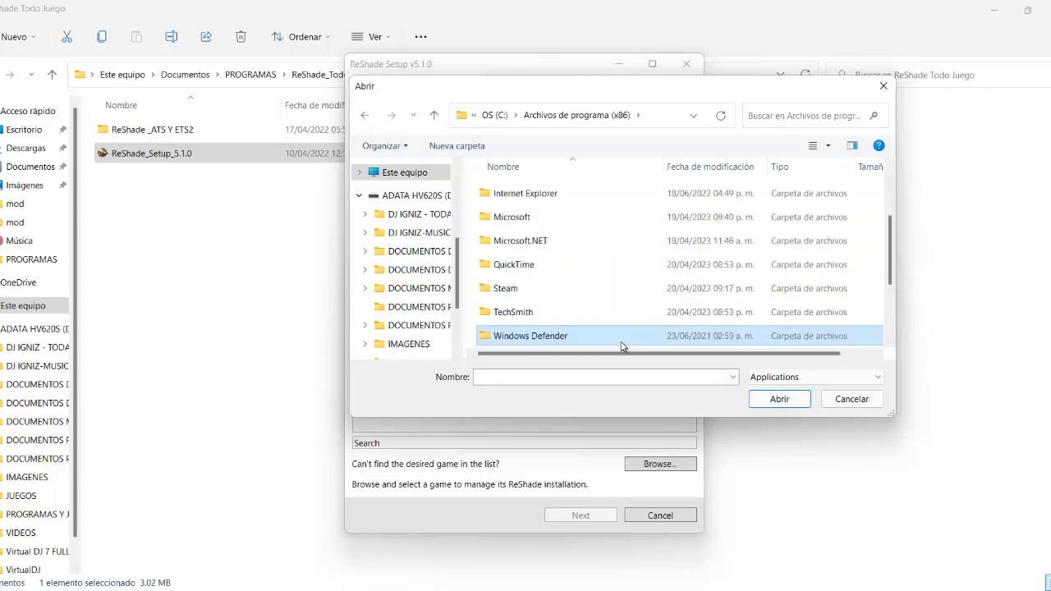
{"action": "key", "text": "Up"}
{"action": "key", "text": "Up"}
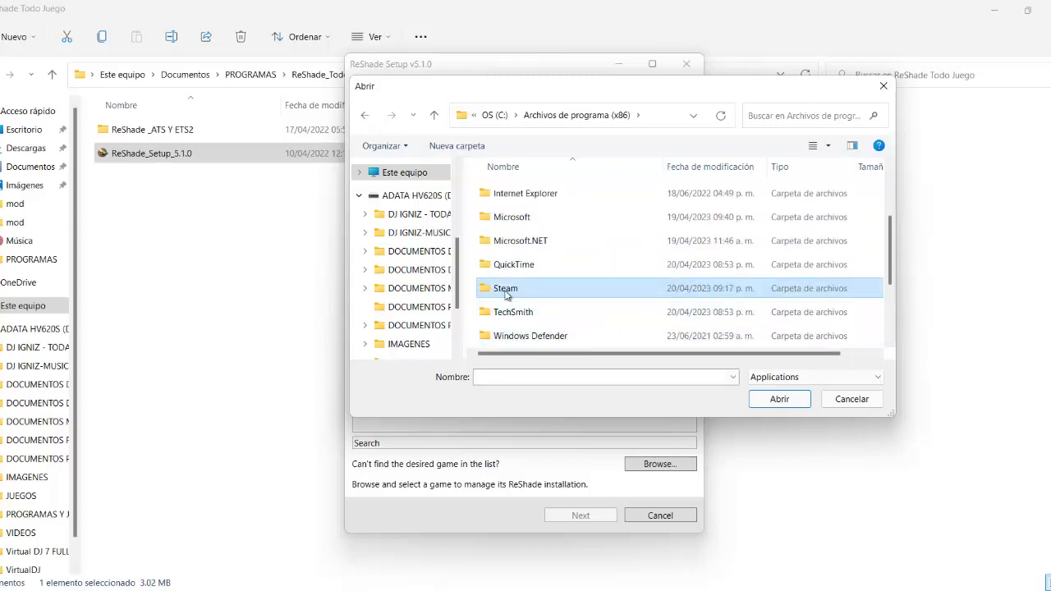
{"action": "key", "text": "Return"}
Open the steamapps folder inside the Steam folder
{"action": "key", "text": "Down"}
{"action": "key", "text": "Down"}
{"action": "key", "text": "Down"}
{"action": "key", "text": "Down"}
{"action": "key", "text": "Down"}
{"action": "key", "text": "Down"}
{"action": "key", "text": "Down"}
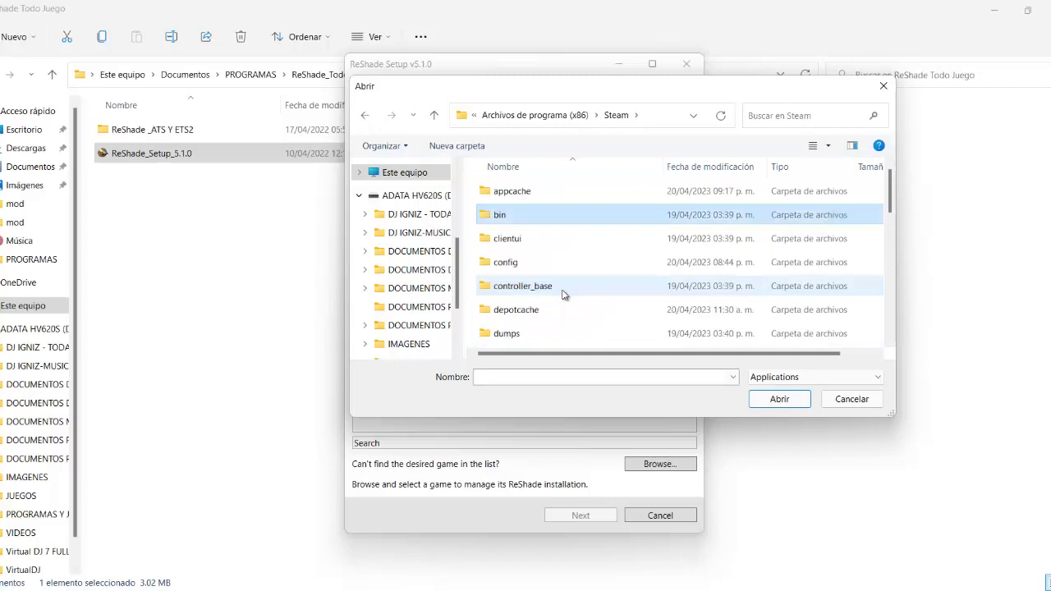
{"action": "key", "text": "Down"}
{"action": "key", "text": "Down"}
{"action": "key", "text": "Down"}
{"action": "key", "text": "Down"}
{"action": "key", "text": "Down"}
{"action": "key", "text": "Down"}
{"action": "key", "text": "Down"}
{"action": "key", "text": "Down"}
{"action": "key", "text": "Down"}
{"action": "key", "text": "Down"}
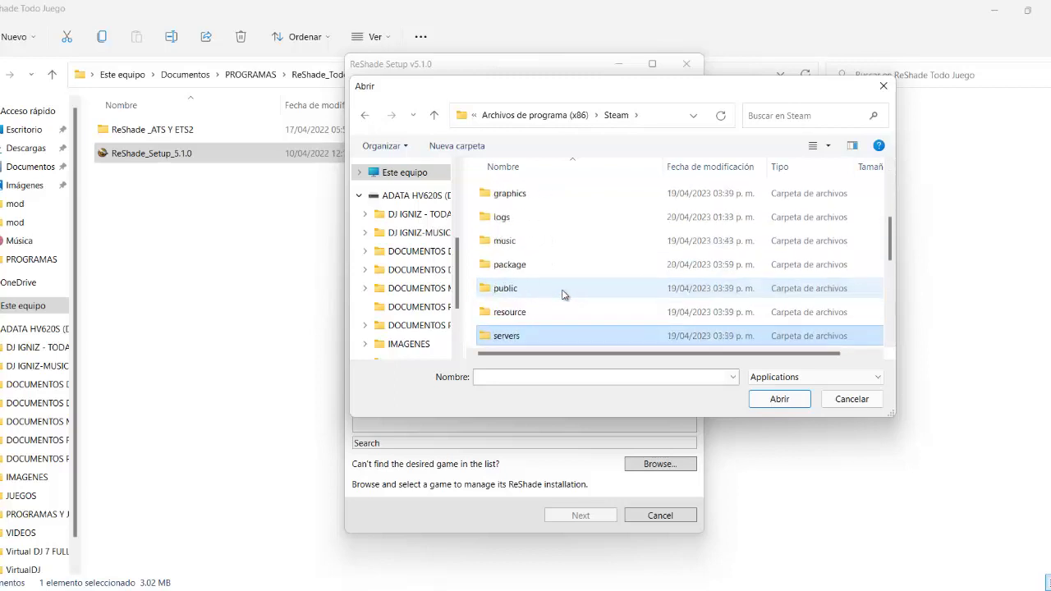
{"action": "left_click", "coordinate": [563, 294]}
{"action": "key", "text": "Down"}
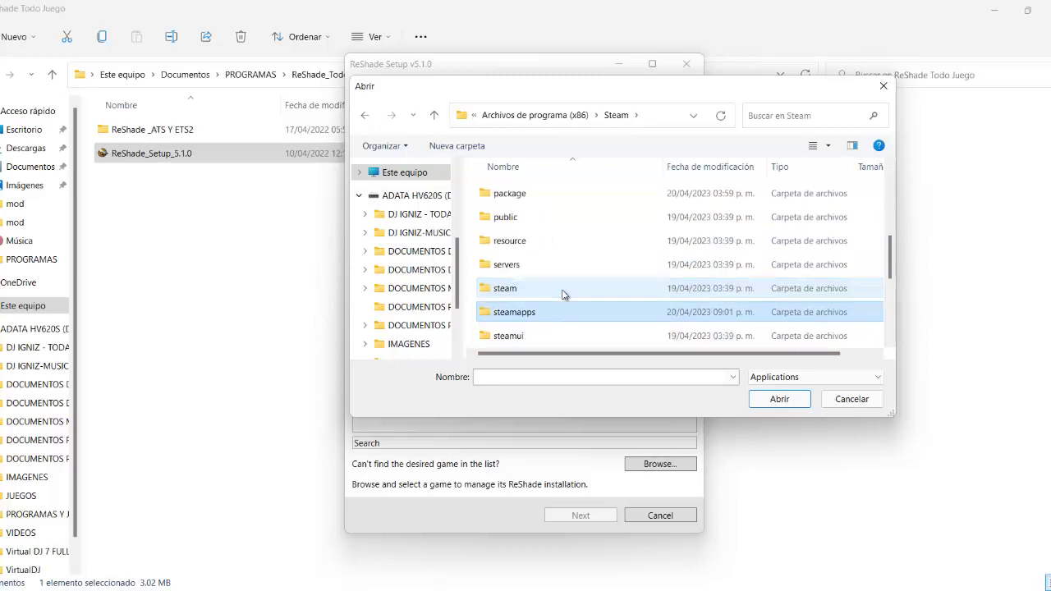
{"action": "double_click", "coordinate": [563, 289]}
{"action": "key", "text": "BackSpace"}
{"action": "key", "text": "Down"}
{"action": "key", "text": "Return"}
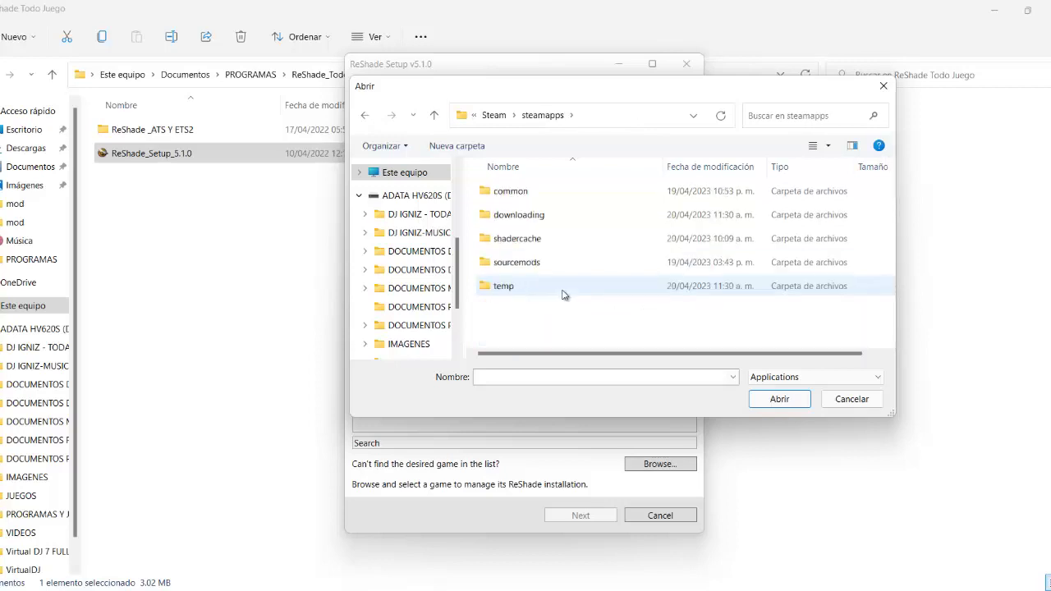
{"action": "key", "text": "BackSpace"}
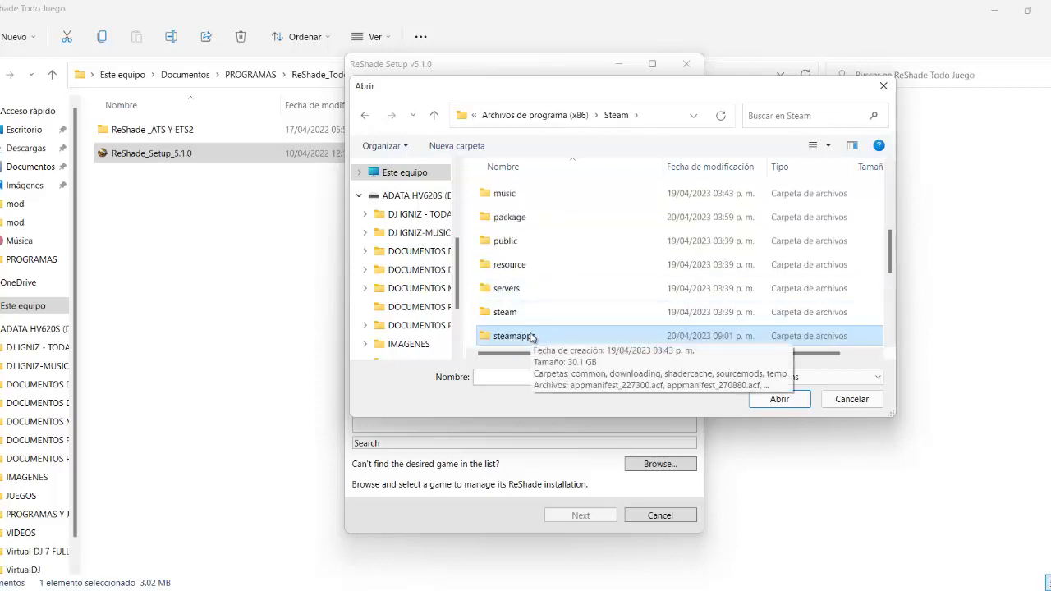
{"action": "key", "text": "Return"}
Open the common folder inside steamapps
{"action": "key", "text": "Down"}
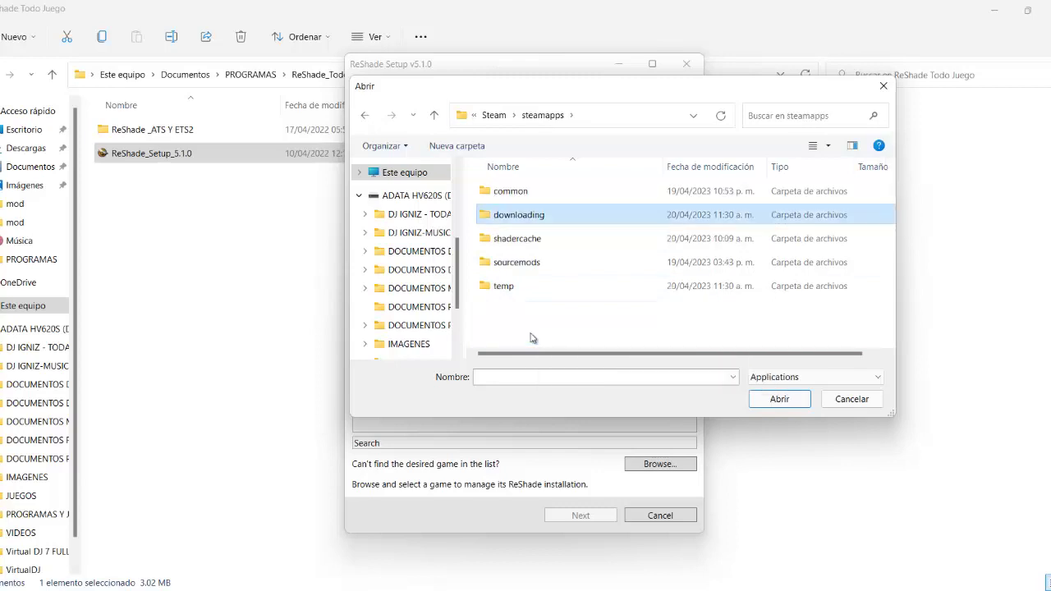
{"action": "key", "text": "Up"}
{"action": "key", "text": "Down"}
{"action": "key", "text": "Return"}
{"action": "key", "text": "BackSpace"}
{"action": "key", "text": "Up"}
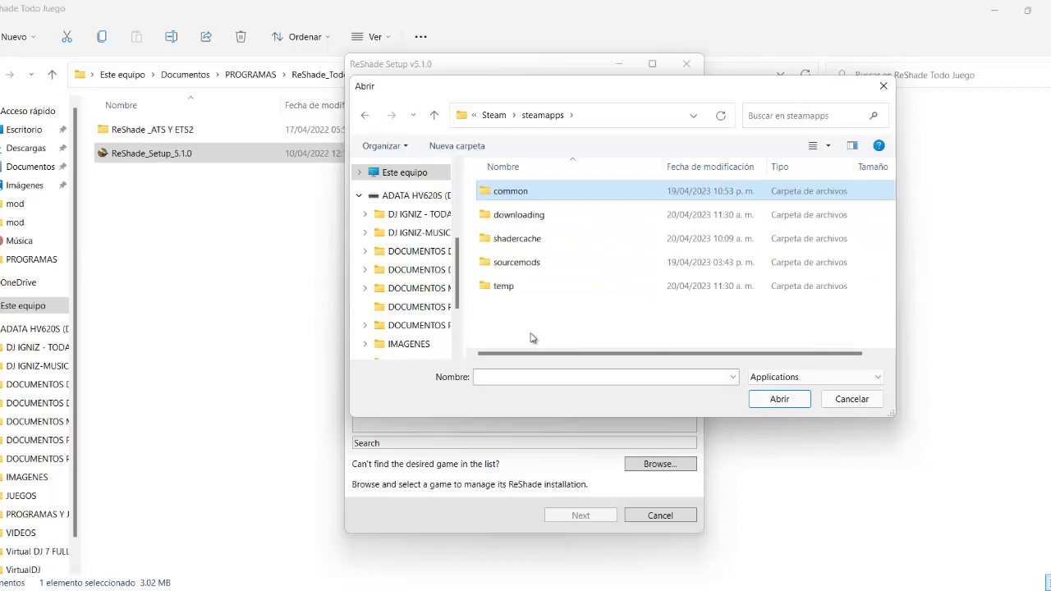
{"action": "double_click", "coordinate": [509, 192]}
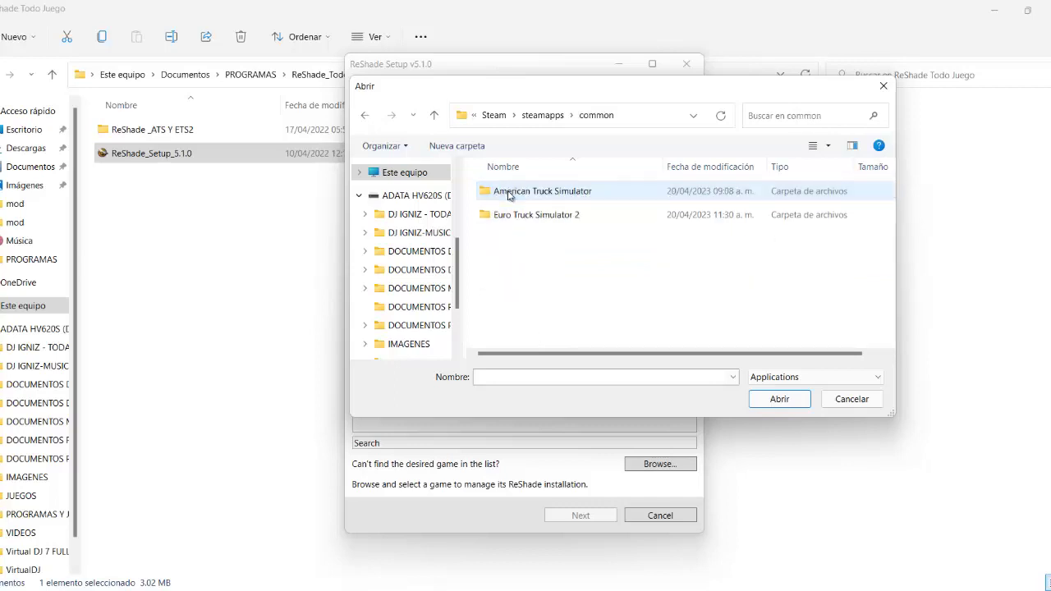
Open the bin folder inside the Euro Truck Simulator 2 folder
{"action": "key", "text": "Down"}
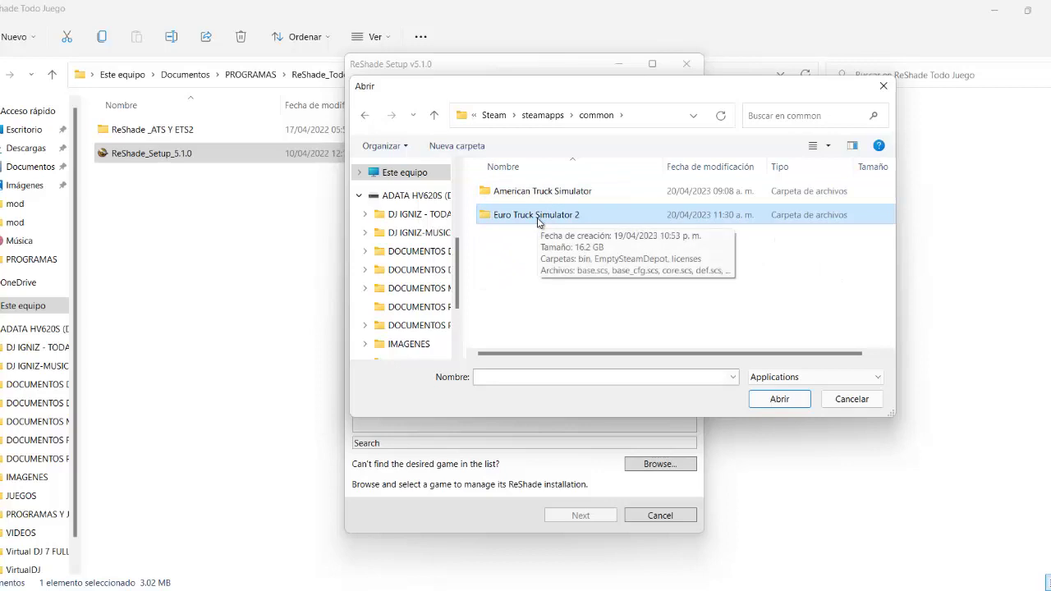
{"action": "double_click", "coordinate": [538, 216]}
{"action": "key", "text": "Down"}
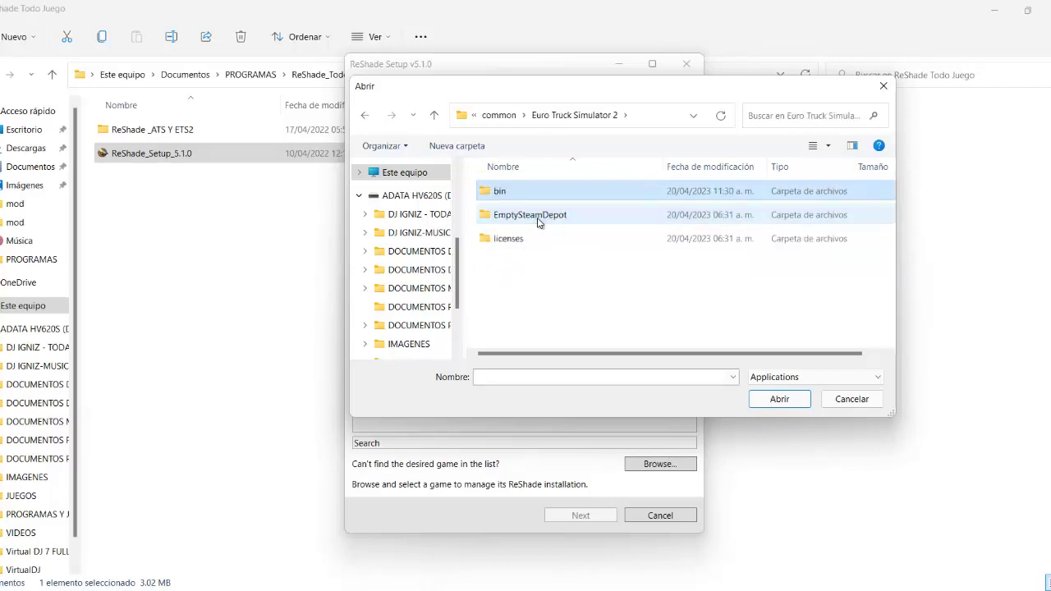
{"action": "key", "text": "Return"}
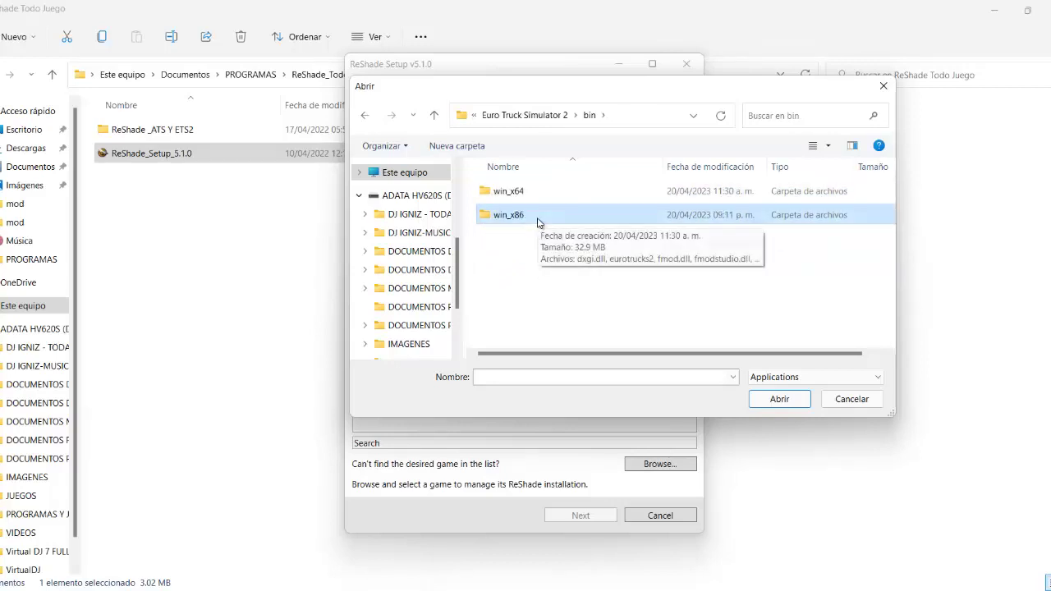
Choose the eurotrucks2 application in the win_x86 folder as the target game and continue the setup
{"action": "double_click", "coordinate": [538, 217]}
{"action": "key", "text": "Down"}
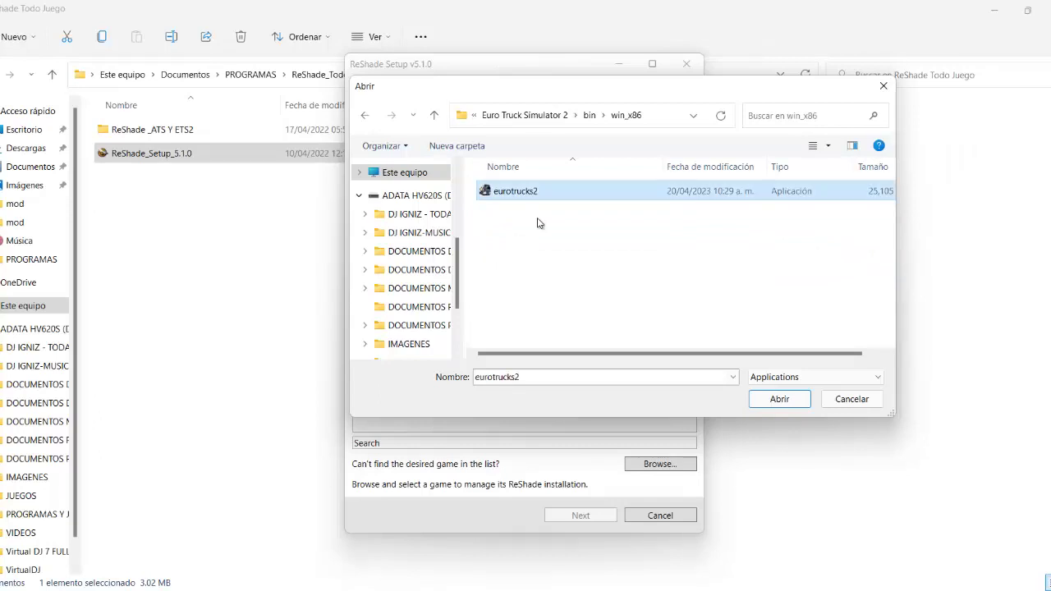
{"action": "left_click", "coordinate": [777, 399]}
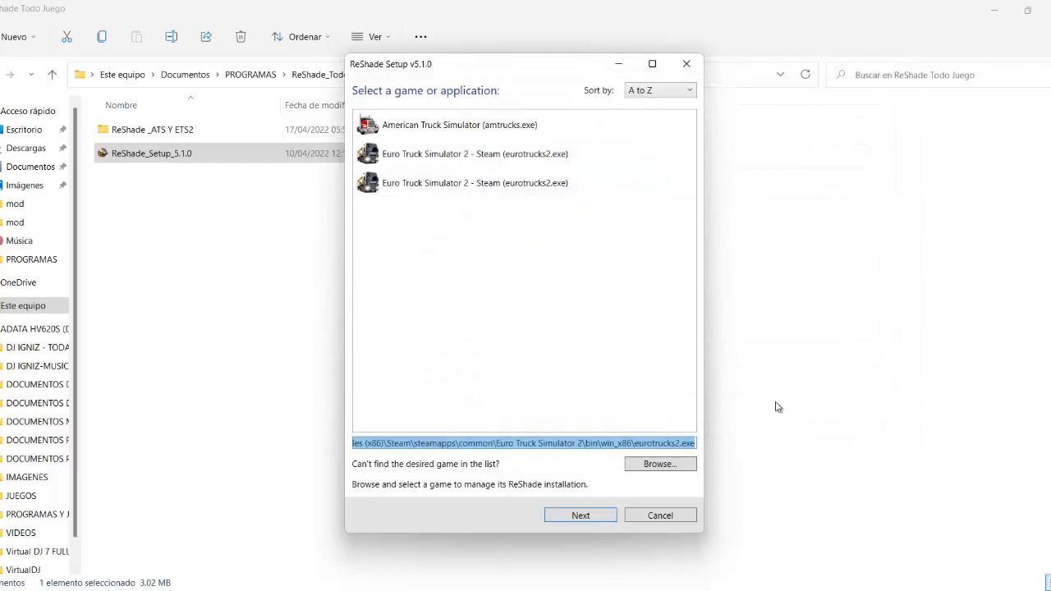
{"action": "left_click", "coordinate": [586, 517]}
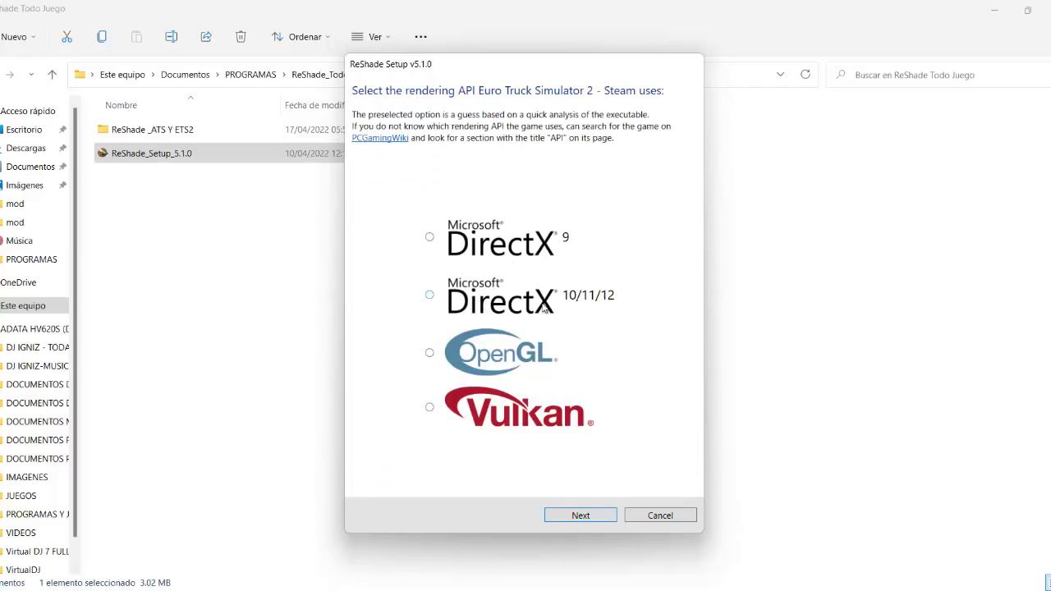
Choose DirectX 10/11/12 as the rendering API and continue with the Modify operation for the existing installation
{"action": "left_click", "coordinate": [586, 318]}
{"action": "left_click", "coordinate": [574, 515]}
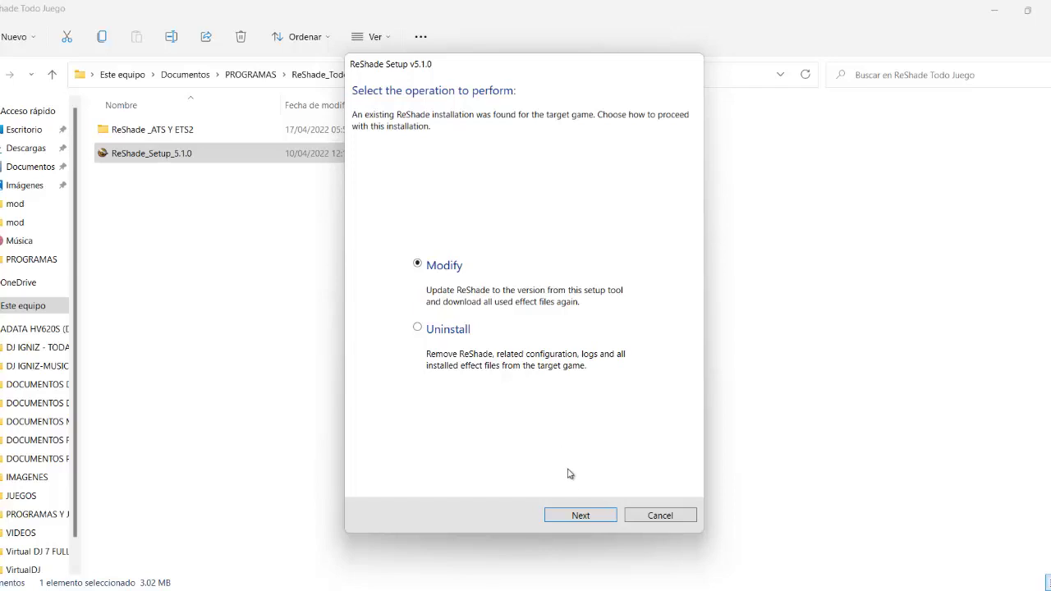
{"action": "left_click", "coordinate": [575, 519]}
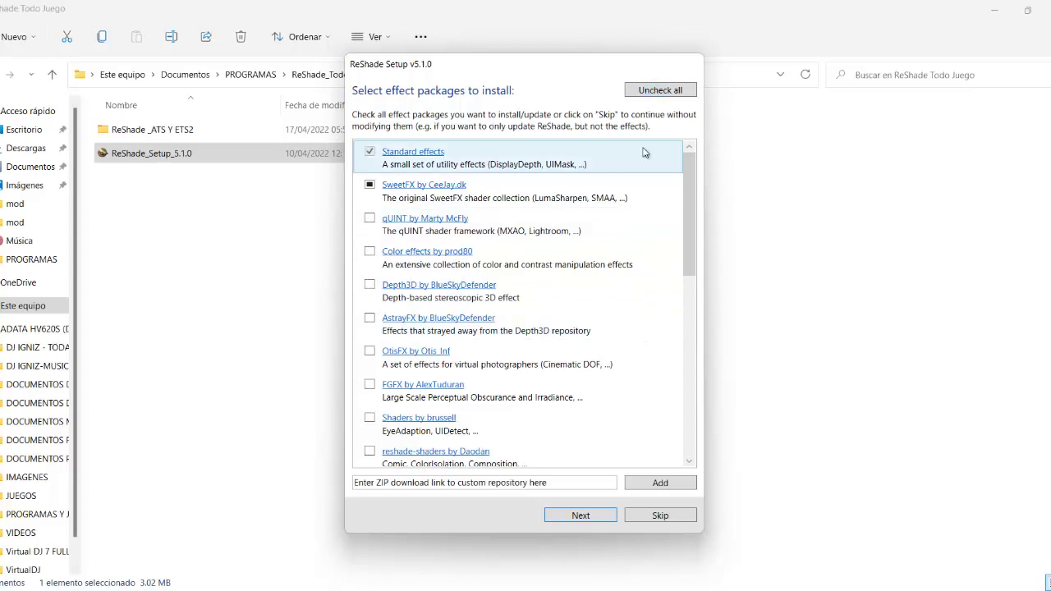
Install all the effect packages, from Standard effects through Legacy effects, and finish the ReShade setup
{"action": "left_click", "coordinate": [676, 96]}
{"action": "left_click", "coordinate": [676, 96]}
{"action": "scroll", "coordinate": [695, 315], "scroll_direction": "down", "scroll_amount": 5}
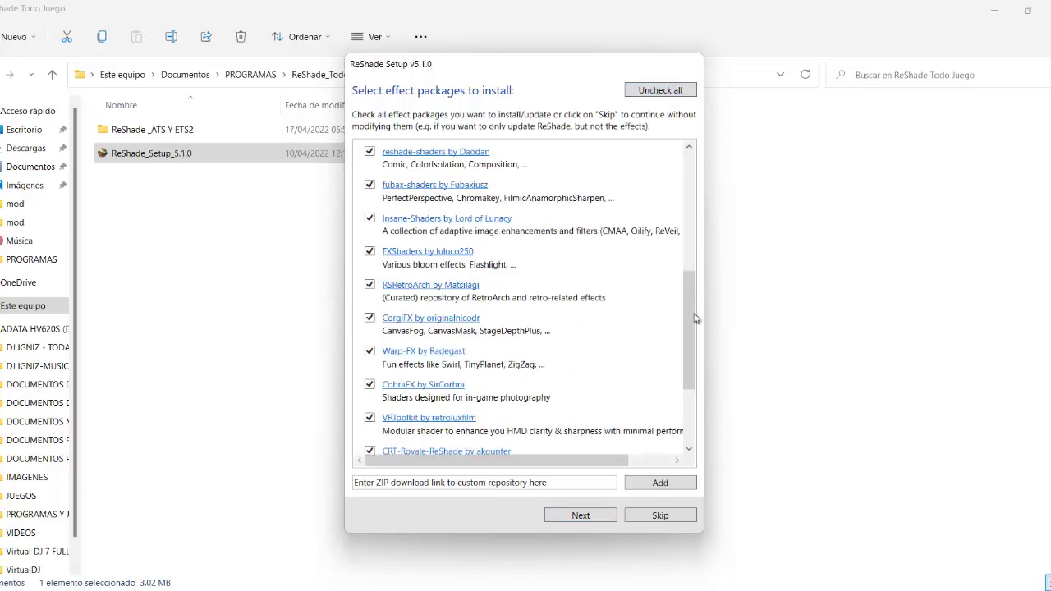
{"action": "scroll", "coordinate": [683, 419], "scroll_direction": "down", "scroll_amount": 3}
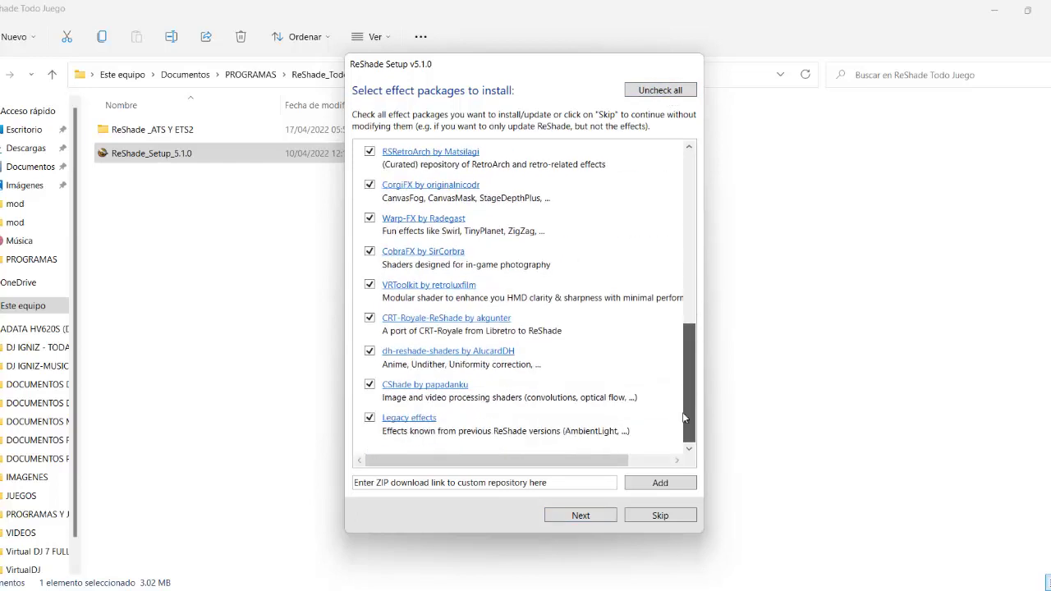
{"action": "left_click", "coordinate": [586, 515]}
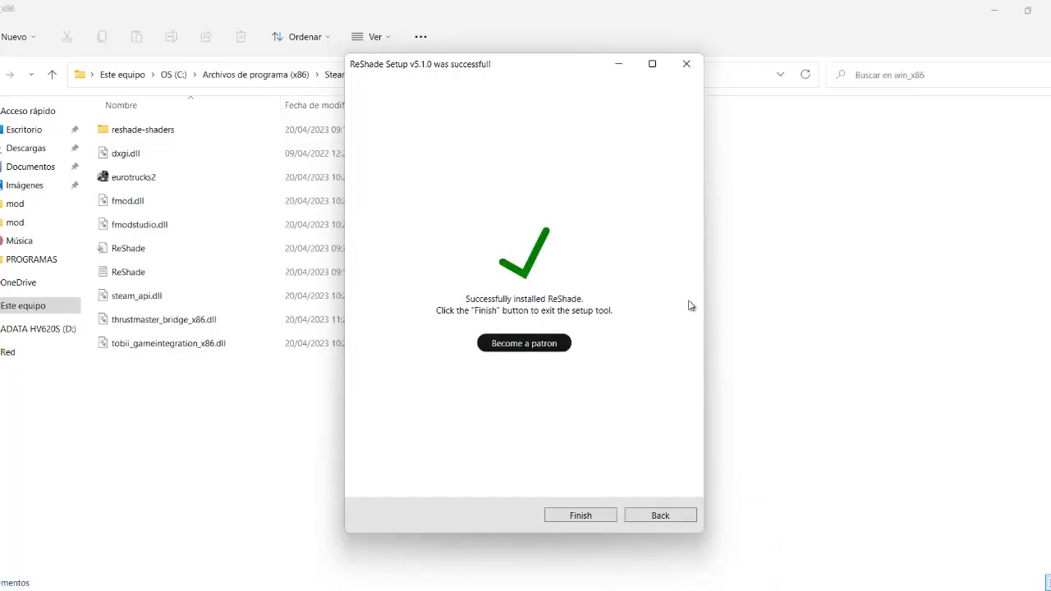
{"action": "left_click", "coordinate": [579, 514]}
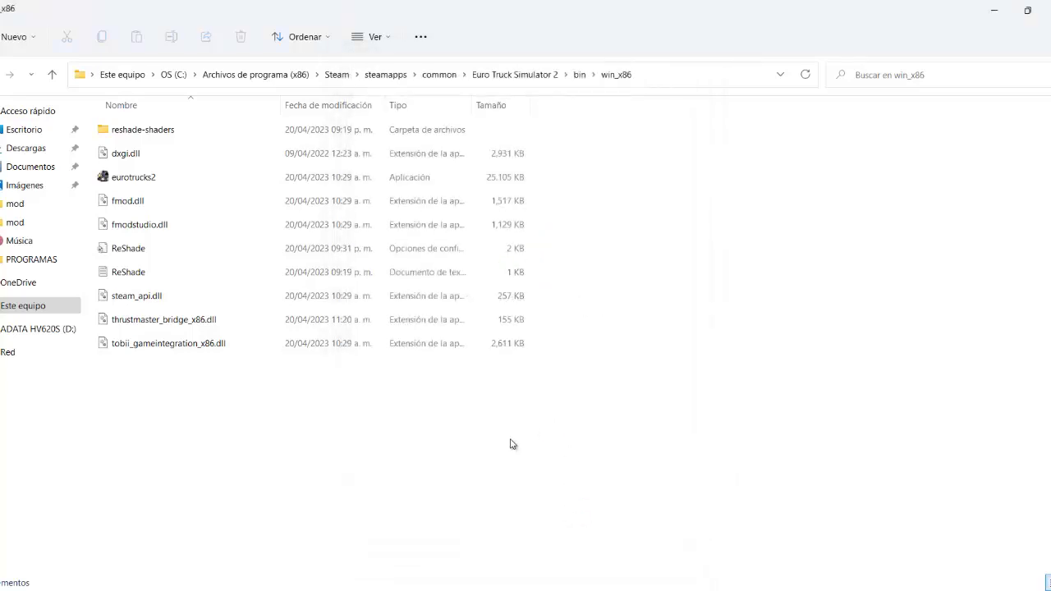
Copy the reshade-shaders folder and the dxgi.dll, dxgi, ReShade and ReShadePreset files from the ReShade _ATS Y ETS2 folder
{"action": "mouse_move", "coordinate": [458, 558]}
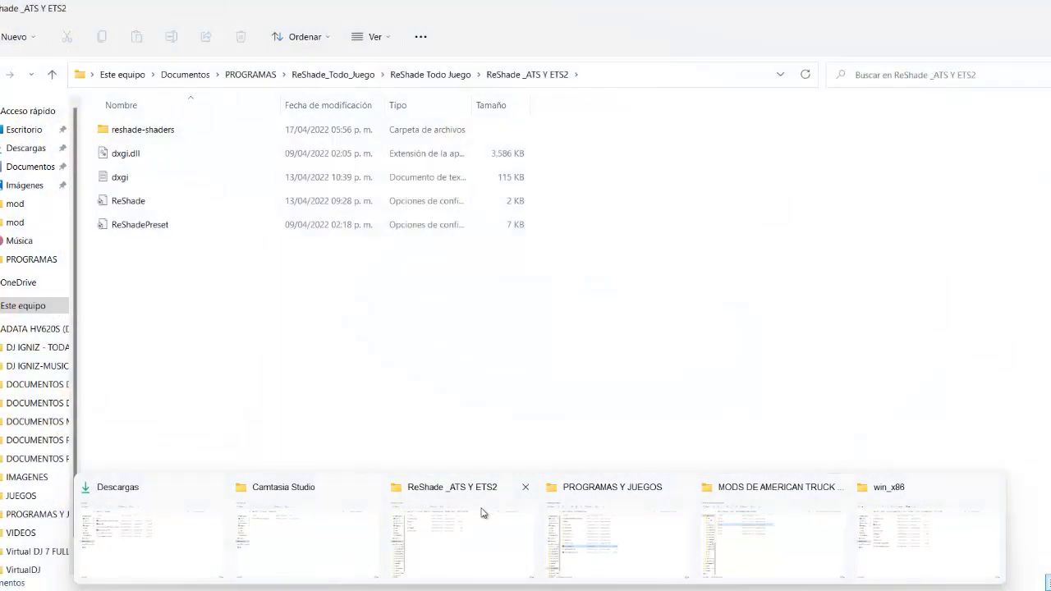
{"action": "left_click", "coordinate": [483, 512]}
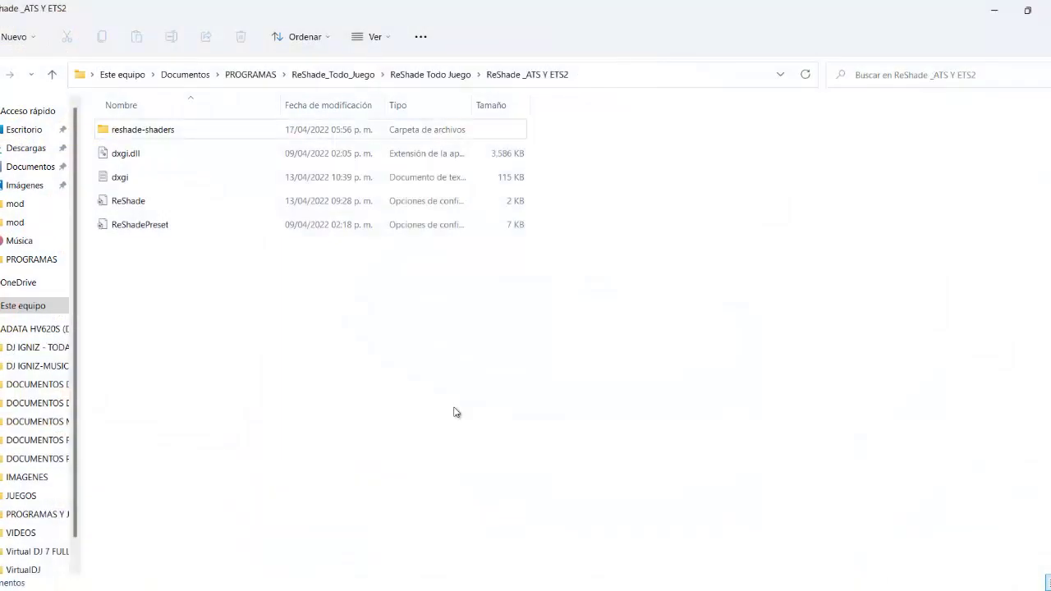
{"action": "key", "text": "alt+Up"}
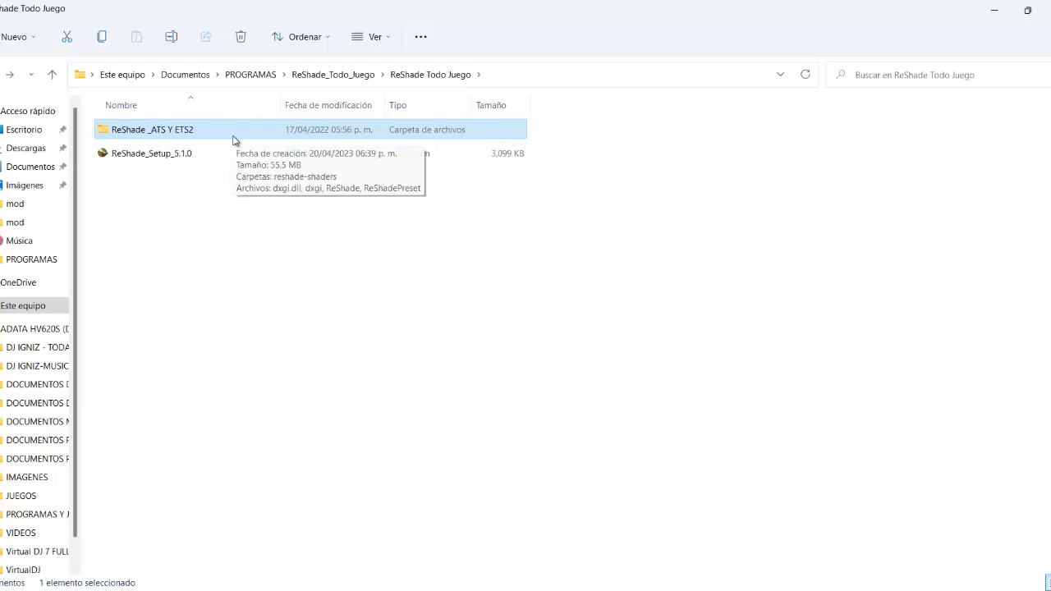
{"action": "double_click", "coordinate": [286, 139]}
{"action": "key", "text": "shift+Down"}
{"action": "key", "text": "shift+Down"}
{"action": "key", "text": "shift+Down"}
{"action": "key", "text": "shift+Down"}
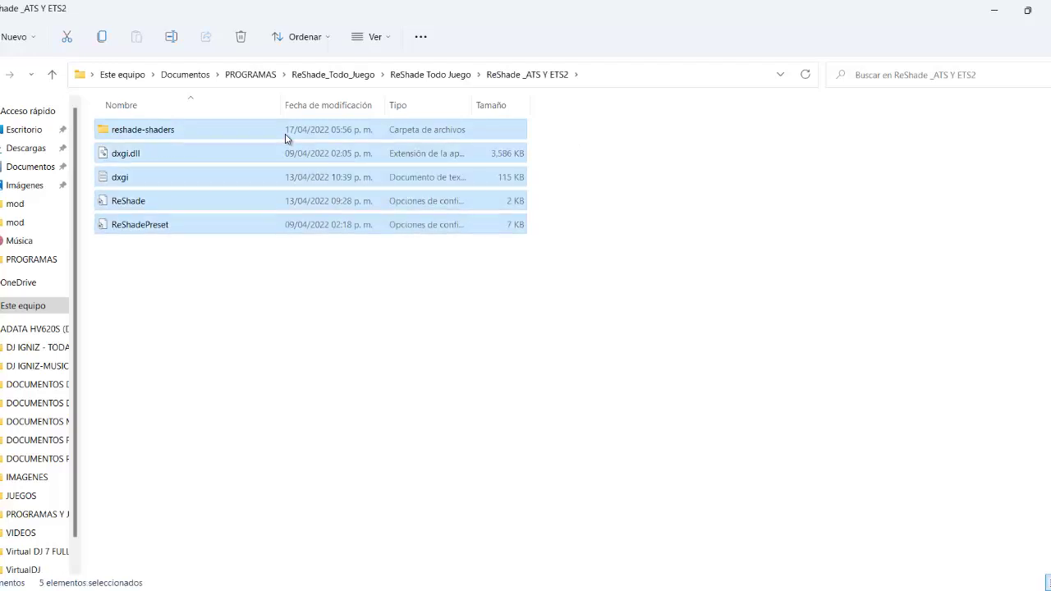
{"action": "right_click", "coordinate": [286, 139]}
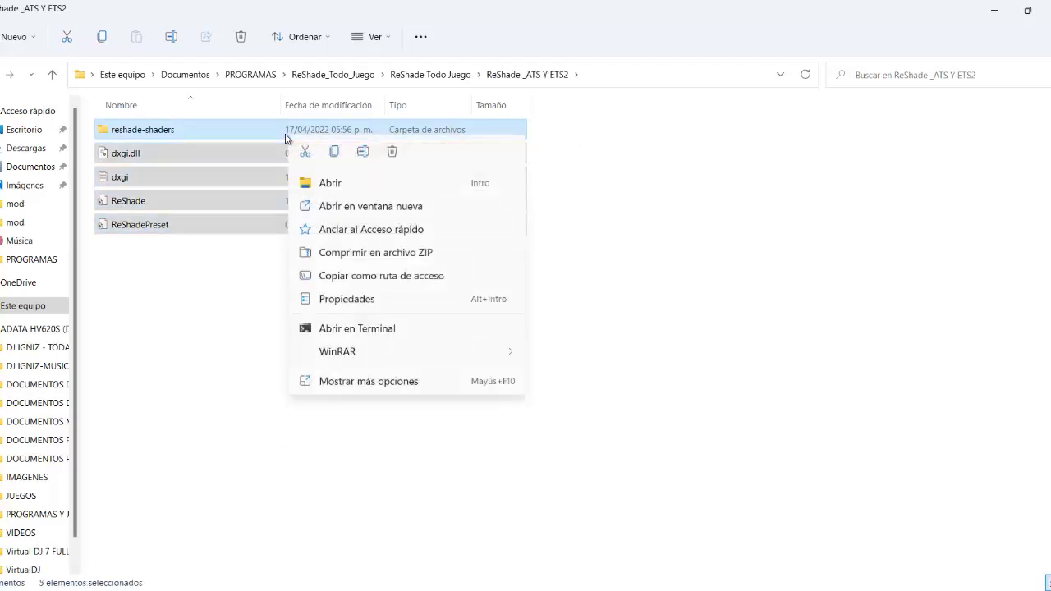
{"action": "left_click", "coordinate": [359, 381]}
{"action": "left_click", "coordinate": [402, 291]}
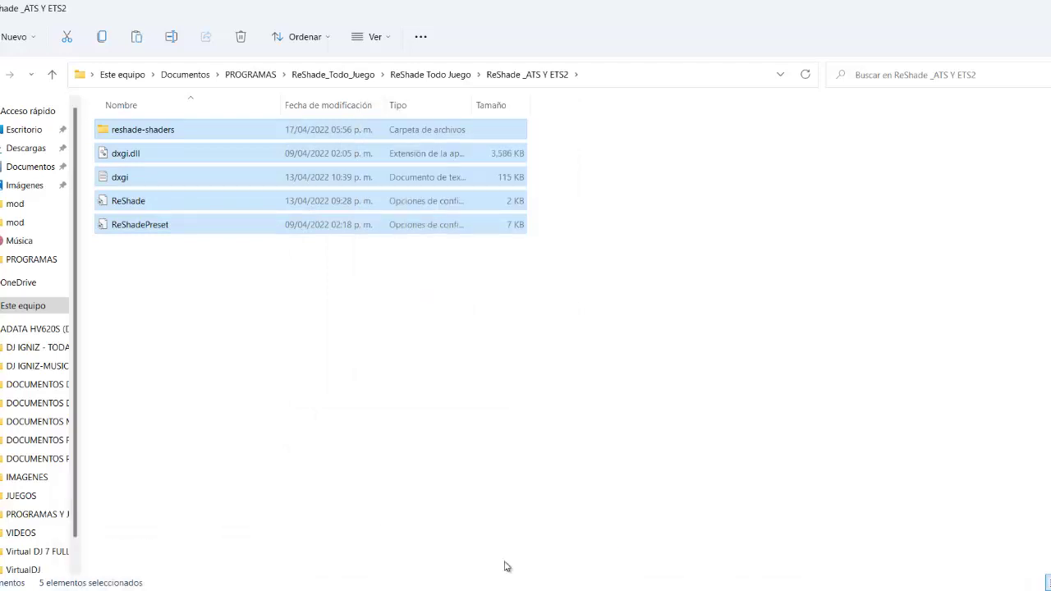
Open the Archivos de programa (x86) folder on the OS (C:) drive
{"action": "left_click", "coordinate": [46, 307]}
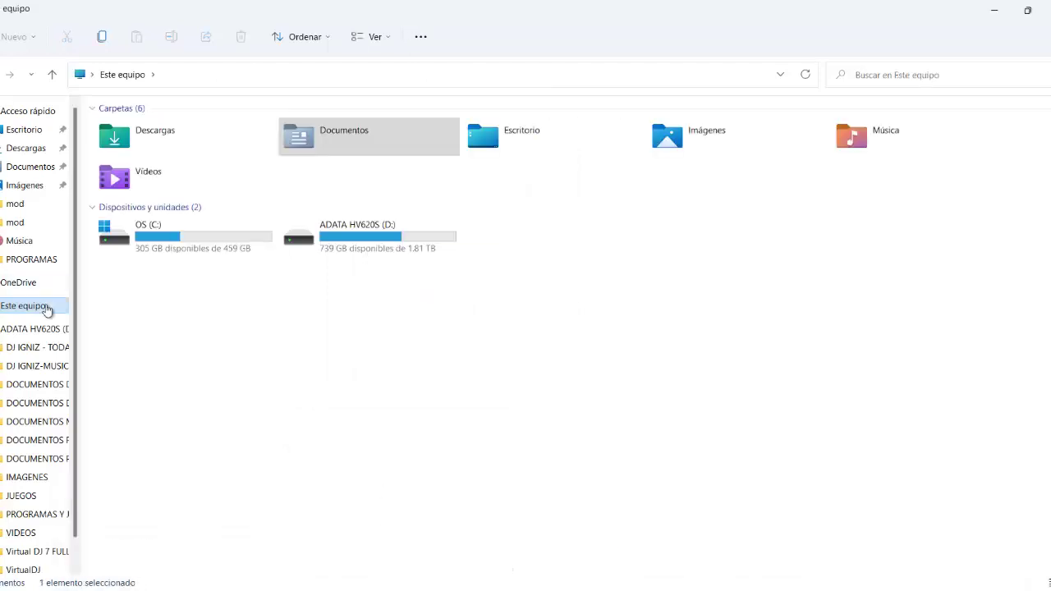
{"action": "left_click", "coordinate": [174, 253]}
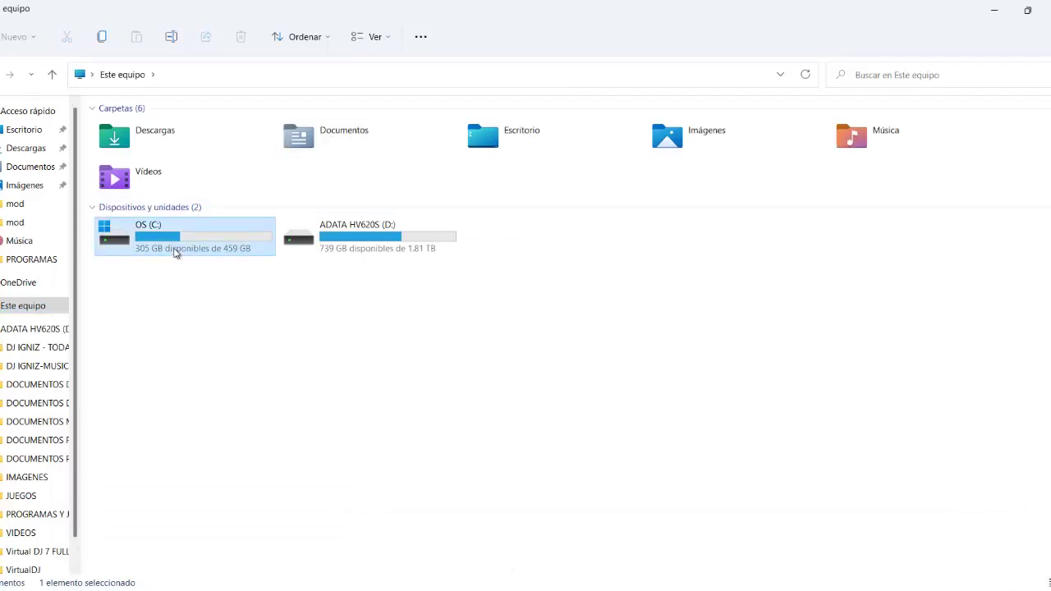
{"action": "double_click", "coordinate": [174, 253]}
{"action": "key", "text": "Down"}
{"action": "key", "text": "Down"}
{"action": "key", "text": "Return"}
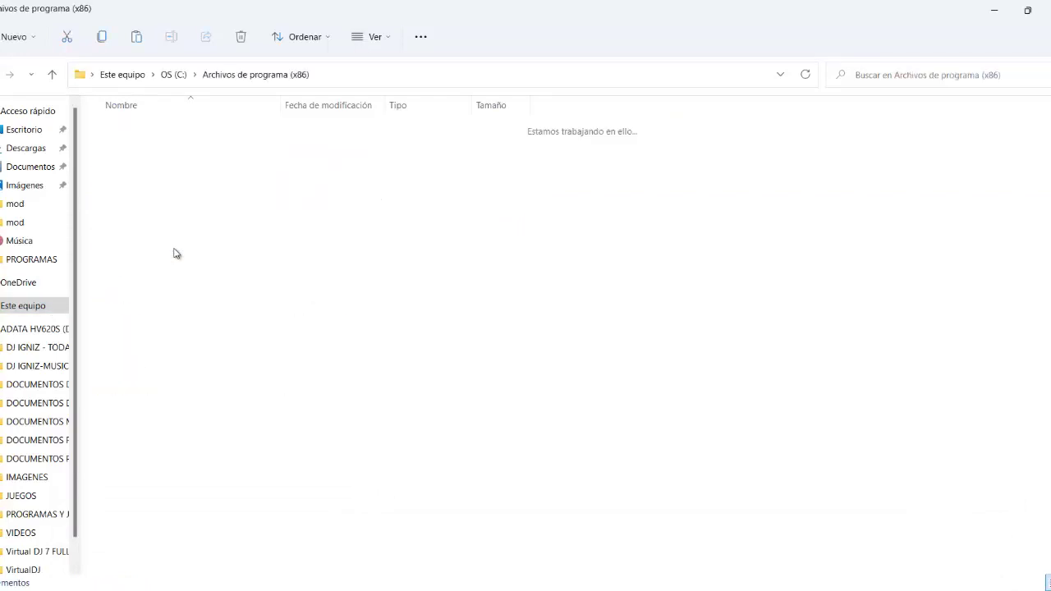
Open the Steam folder inside Archivos de programa (x86) in File Explorer
{"action": "key", "text": "Down"}
{"action": "key", "text": "Down"}
{"action": "key", "text": "Down"}
{"action": "key", "text": "Down"}
{"action": "key", "text": "Down"}
{"action": "key", "text": "Down"}
{"action": "key", "text": "Down"}
{"action": "key", "text": "Down"}
{"action": "key", "text": "Down"}
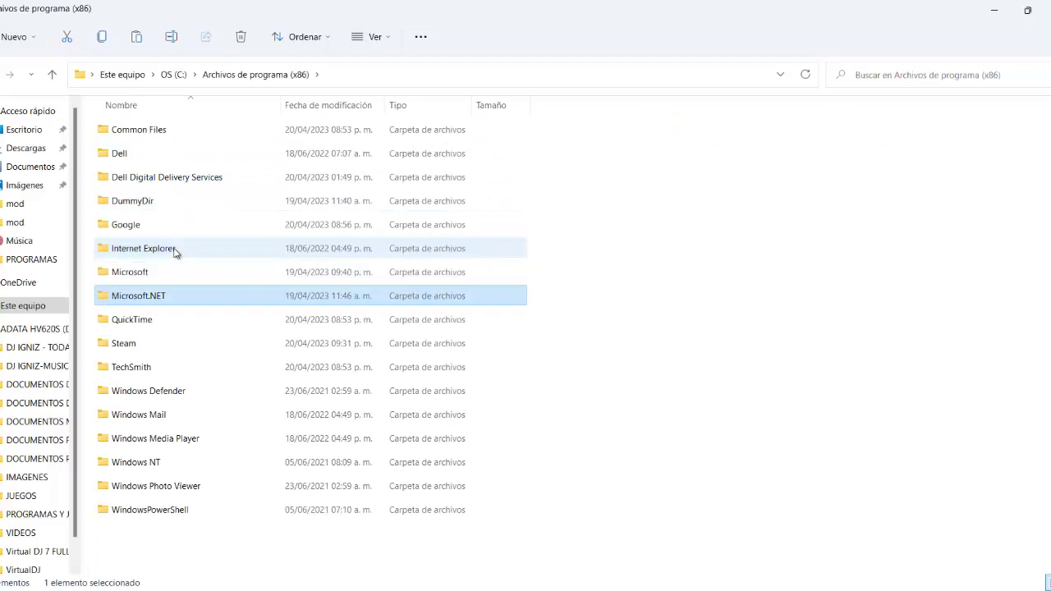
{"action": "key", "text": "Return"}
Open the steamapps folder inside the Steam folder in File Explorer
{"action": "key", "text": "Down"}
{"action": "key", "text": "Down"}
{"action": "key", "text": "Down"}
{"action": "key", "text": "Down"}
{"action": "key", "text": "Down"}
{"action": "key", "text": "Down"}
{"action": "key", "text": "Down"}
{"action": "key", "text": "Down"}
{"action": "key", "text": "Down"}
{"action": "key", "text": "Down"}
{"action": "key", "text": "Down"}
{"action": "key", "text": "Down"}
{"action": "key", "text": "Down"}
{"action": "key", "text": "Down"}
{"action": "key", "text": "Down"}
{"action": "key", "text": "Down"}
{"action": "key", "text": "Down"}
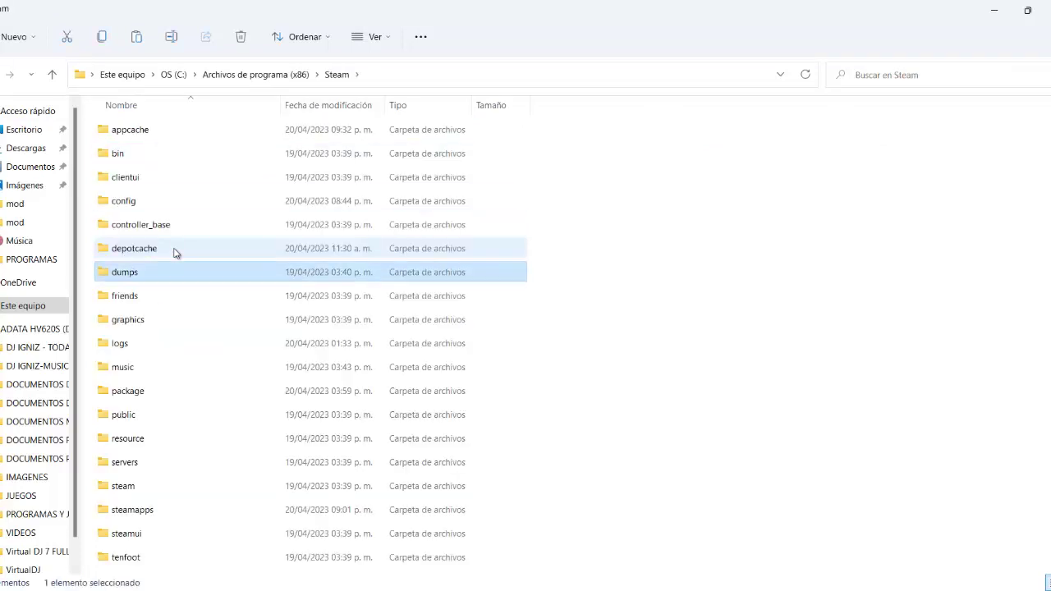
{"action": "key", "text": "Up"}
{"action": "key", "text": "Up"}
{"action": "key", "text": "Down"}
{"action": "key", "text": "Return"}
Open the common folder inside steamapps in File Explorer
{"action": "key", "text": "Down"}
{"action": "key", "text": "Down"}
{"action": "key", "text": "Down"}
{"action": "key", "text": "Down"}
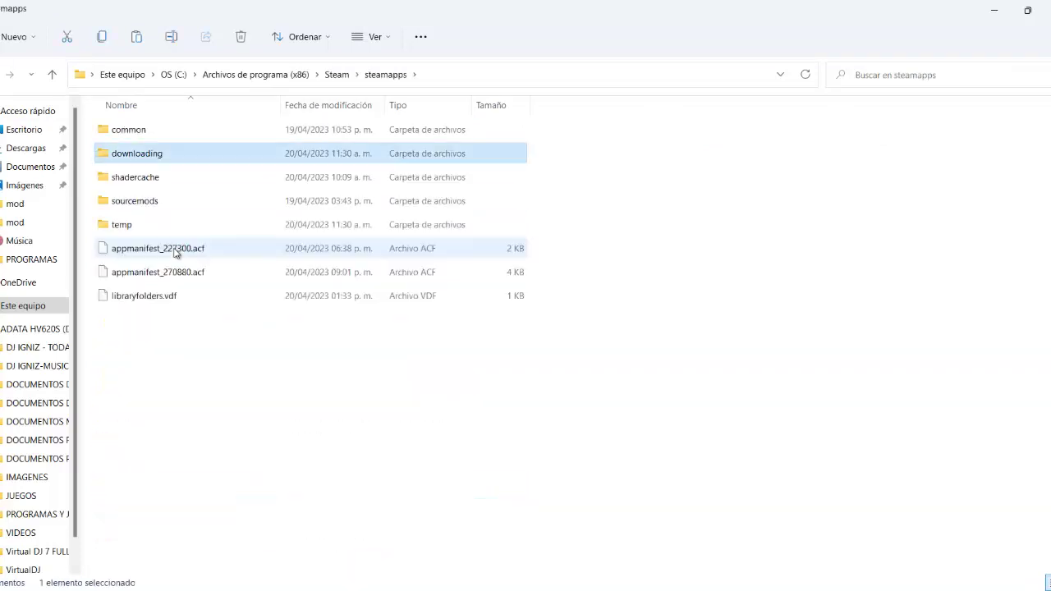
{"action": "key", "text": "Up"}
{"action": "key", "text": "Up"}
{"action": "key", "text": "Up"}
{"action": "key", "text": "Up"}
{"action": "key", "text": "Down"}
{"action": "key", "text": "Down"}
{"action": "key", "text": "Up"}
{"action": "key", "text": "Up"}
{"action": "key", "text": "Down"}
{"action": "key", "text": "Up"}
{"action": "key", "text": "Down"}
{"action": "key", "text": "Up"}
{"action": "key", "text": "Return"}
Open the win_x86 folder within the bin folder of Euro Truck Simulator 2
{"action": "key", "text": "Down"}
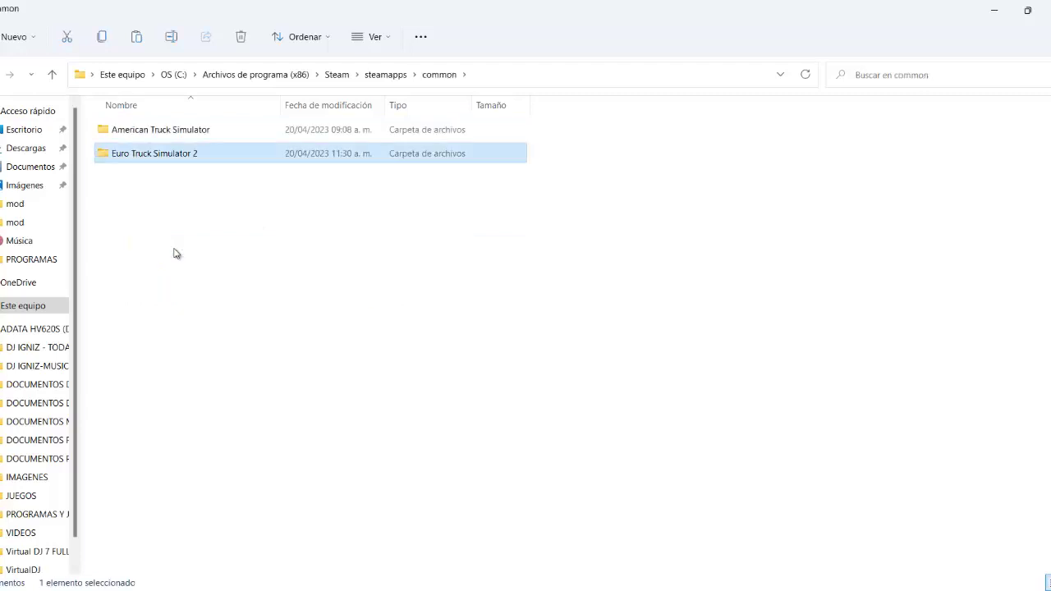
{"action": "key", "text": "Return"}
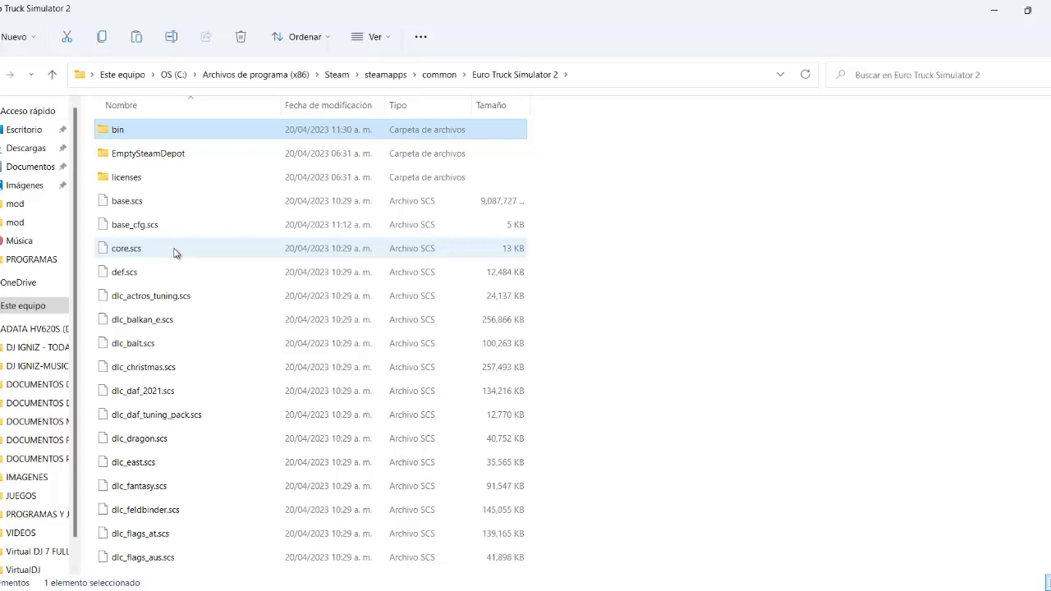
{"action": "key", "text": "Return"}
{"action": "key", "text": "Down"}
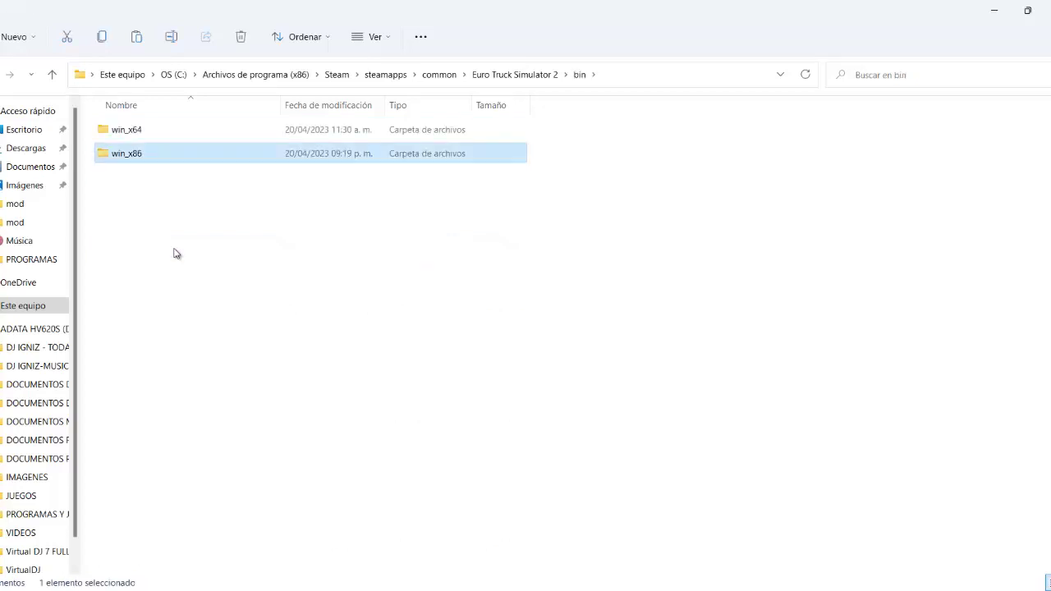
{"action": "key", "text": "Return"}
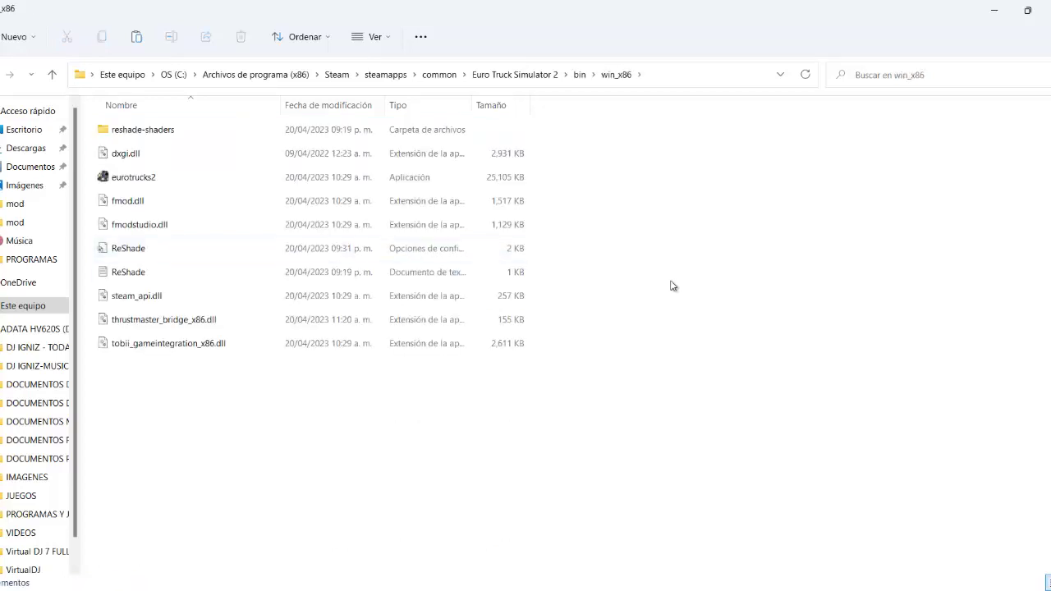
Paste the copied ReShade files into the win_x86 folder, replacing the files with the same names
{"action": "right_click", "coordinate": [700, 284]}
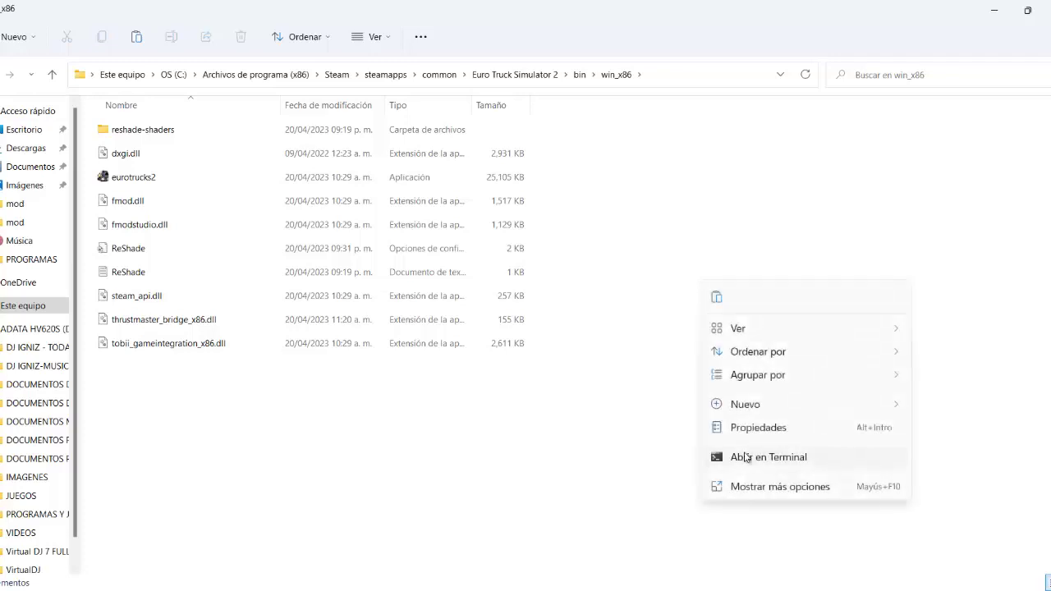
{"action": "left_click", "coordinate": [747, 488]}
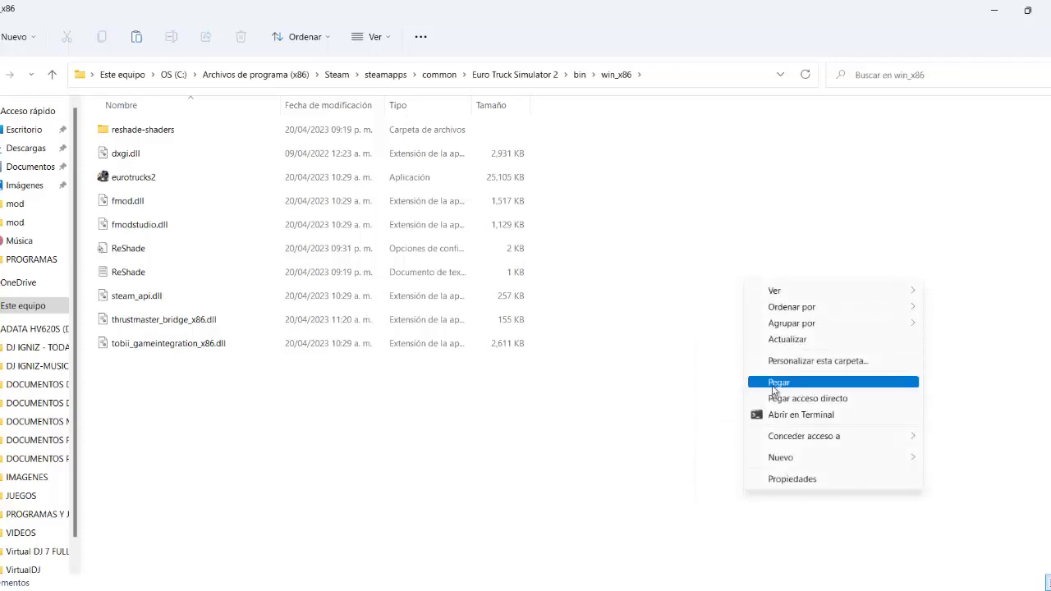
{"action": "left_click", "coordinate": [773, 384]}
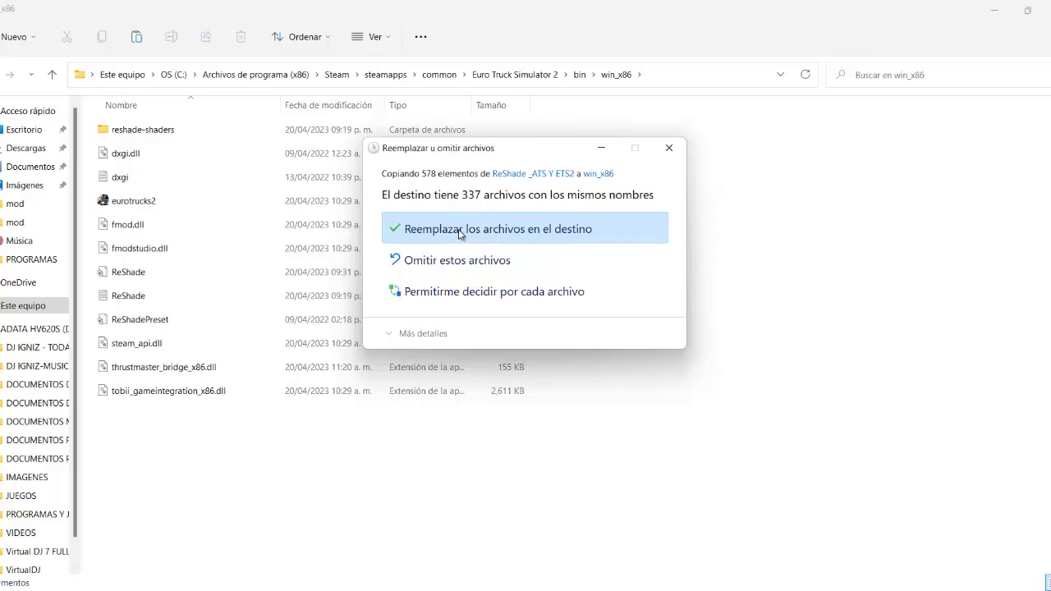
{"action": "left_click", "coordinate": [509, 232]}
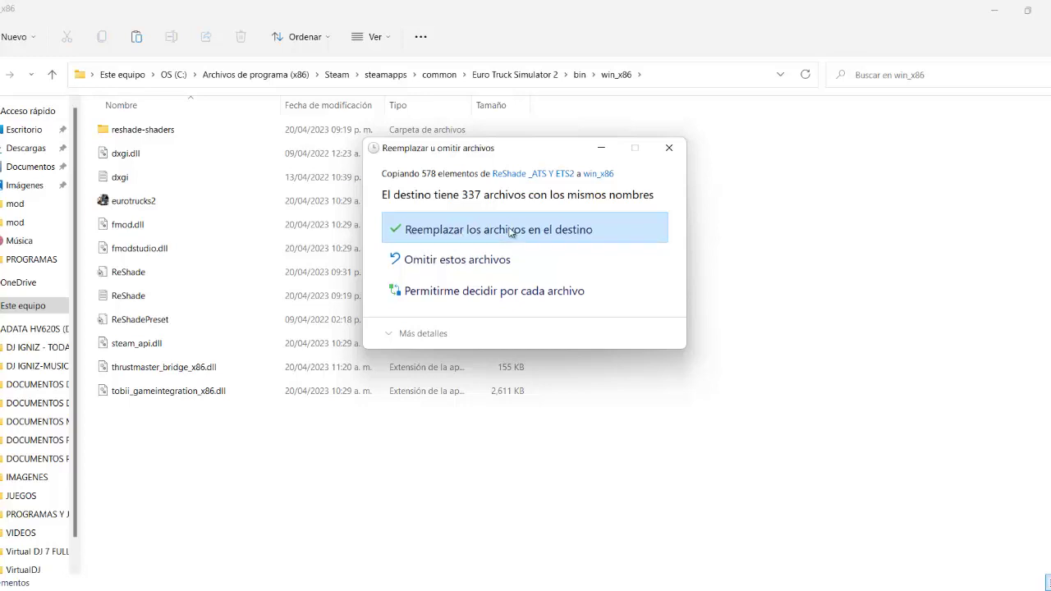
{"action": "left_click", "coordinate": [709, 255]}
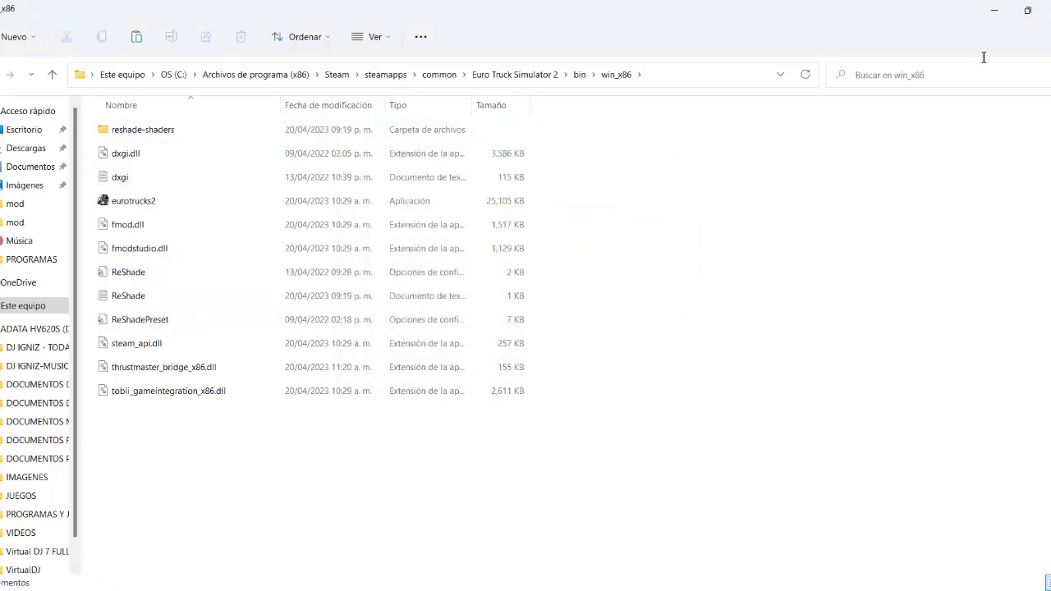
Clear the open windows off the desktop and launch Euro Truck Simulator 2 from its shortcut
{"action": "left_click", "coordinate": [1001, 6]}
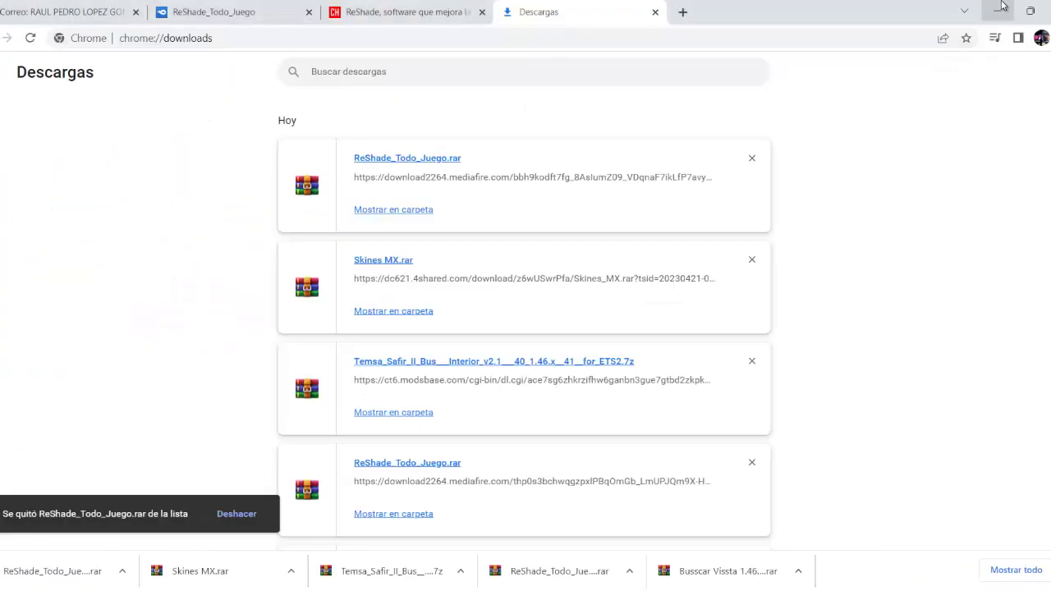
{"action": "left_click", "coordinate": [1001, 6]}
{"action": "left_click", "coordinate": [1028, 16]}
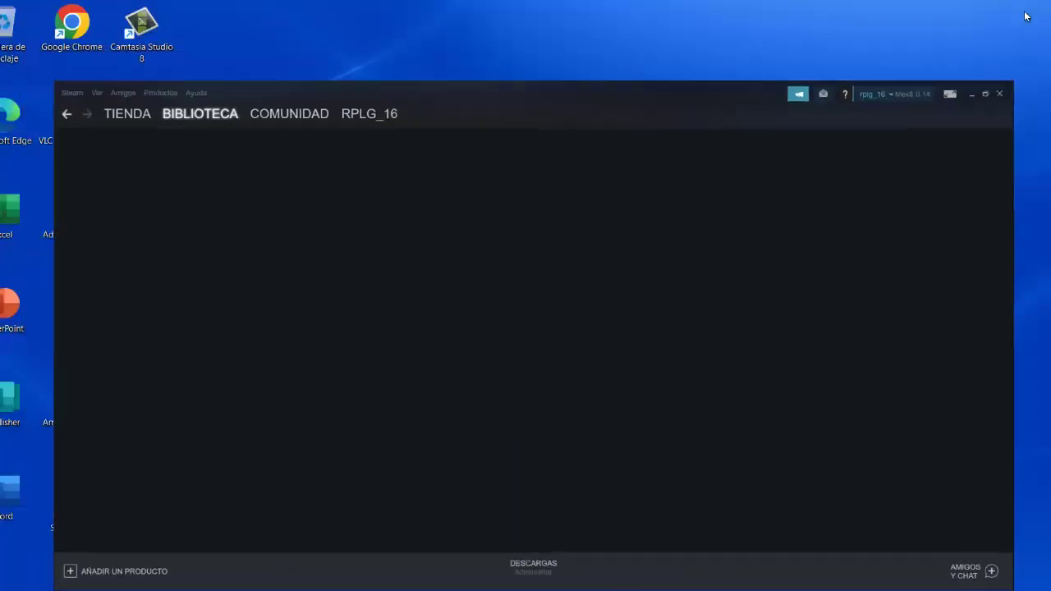
{"action": "double_click", "coordinate": [73, 497]}
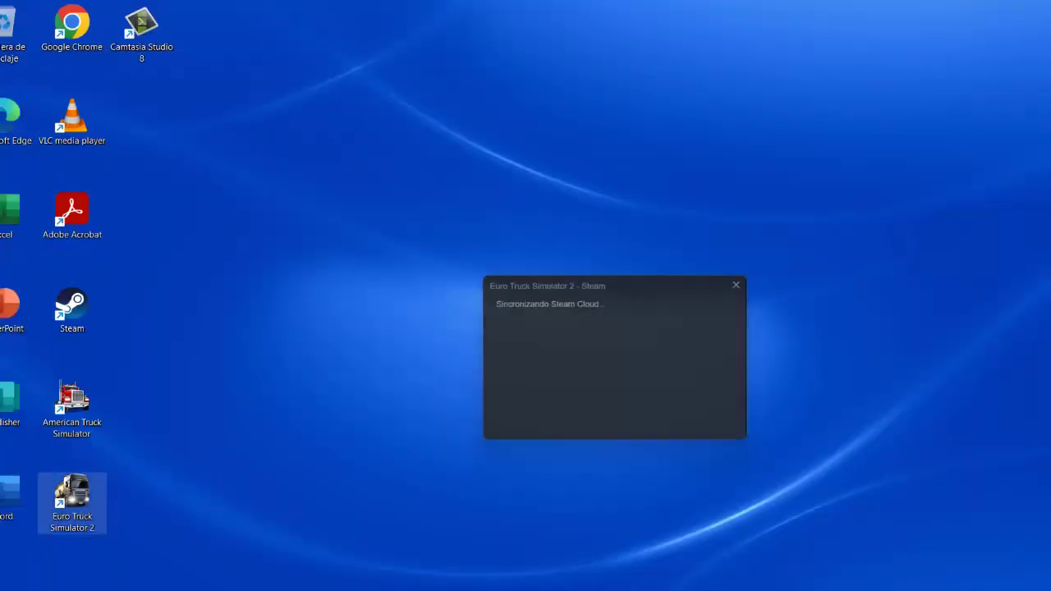